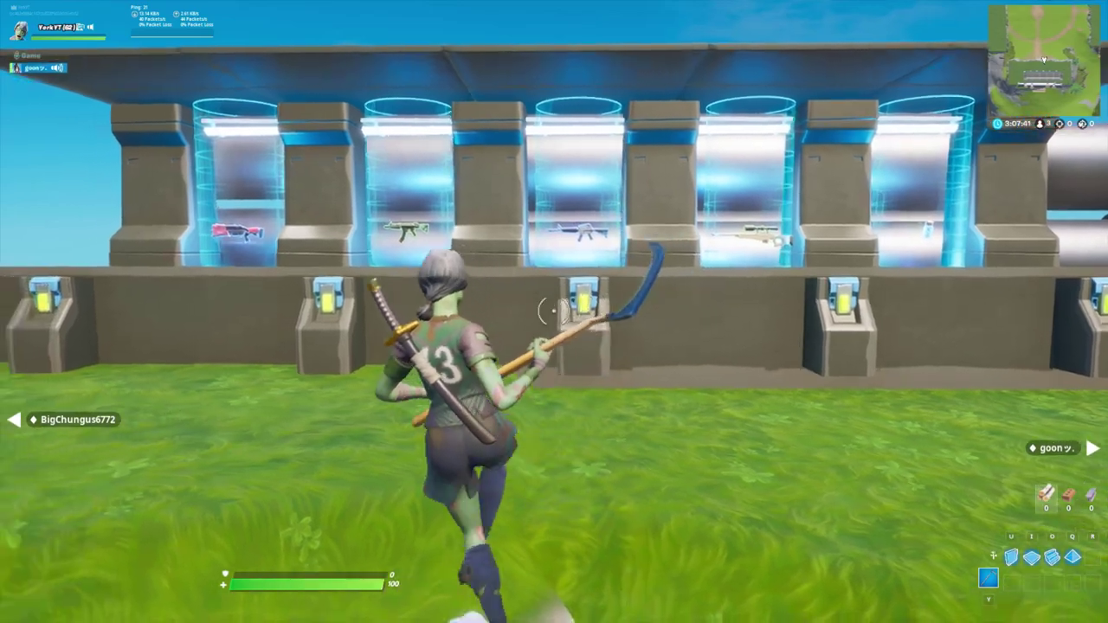
Test the finished weapon wall by moving along it and cycling the displays with their Next Weapon switches
{"action": "key", "text": "a"}
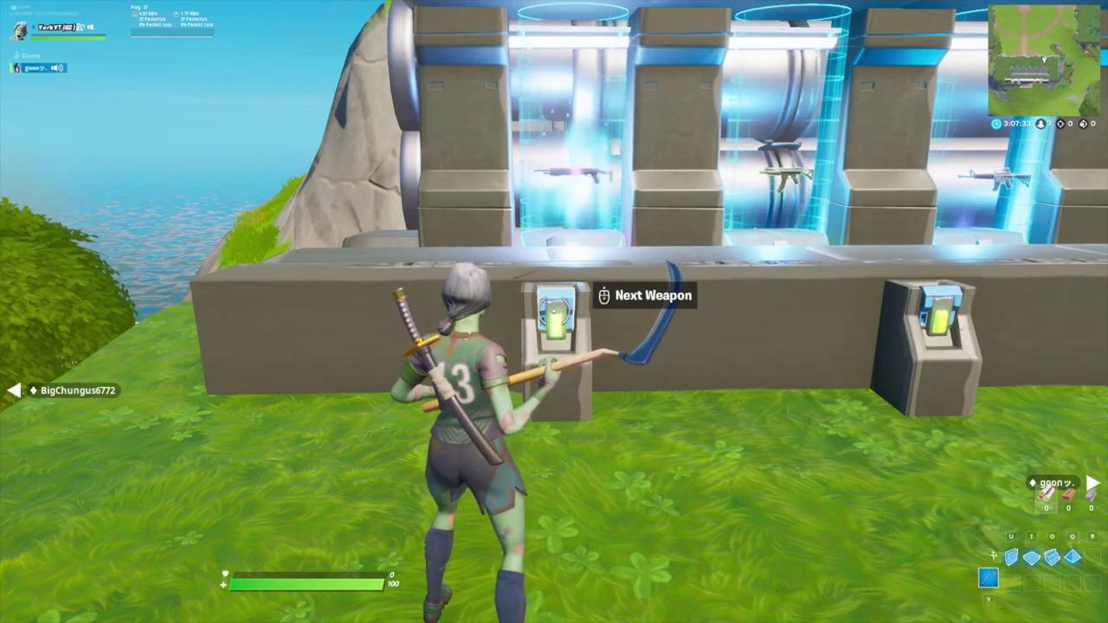
{"action": "key", "text": "d"}
{"action": "scroll", "coordinate": [554, 311], "scroll_direction": "down", "scroll_amount": 1}
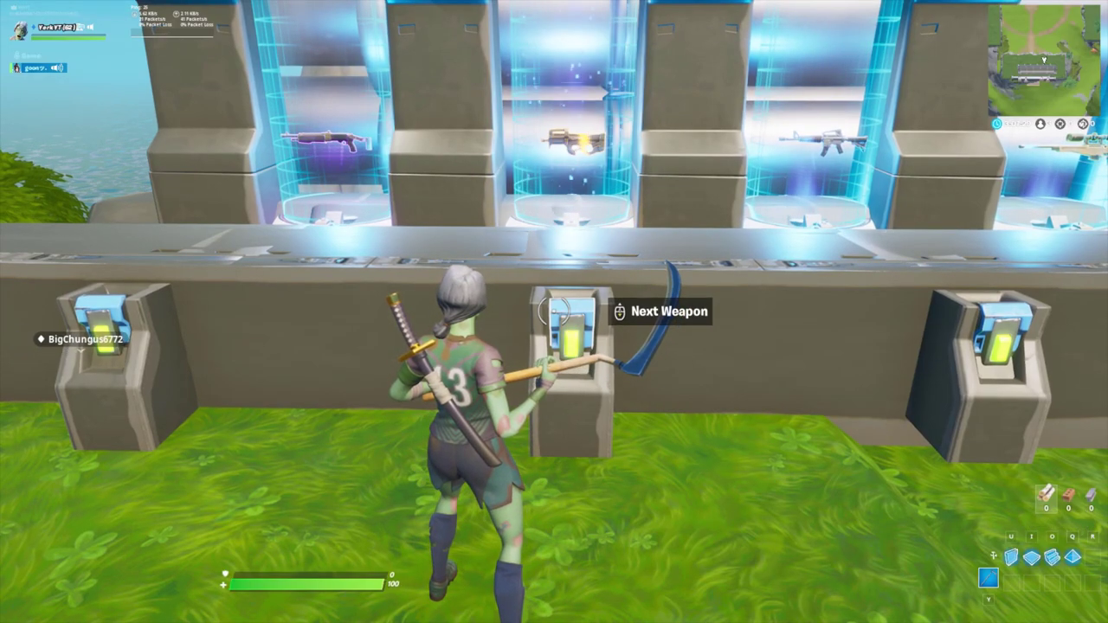
{"action": "key", "text": "d"}
{"action": "scroll", "coordinate": [554, 312], "scroll_direction": "down", "scroll_amount": 1}
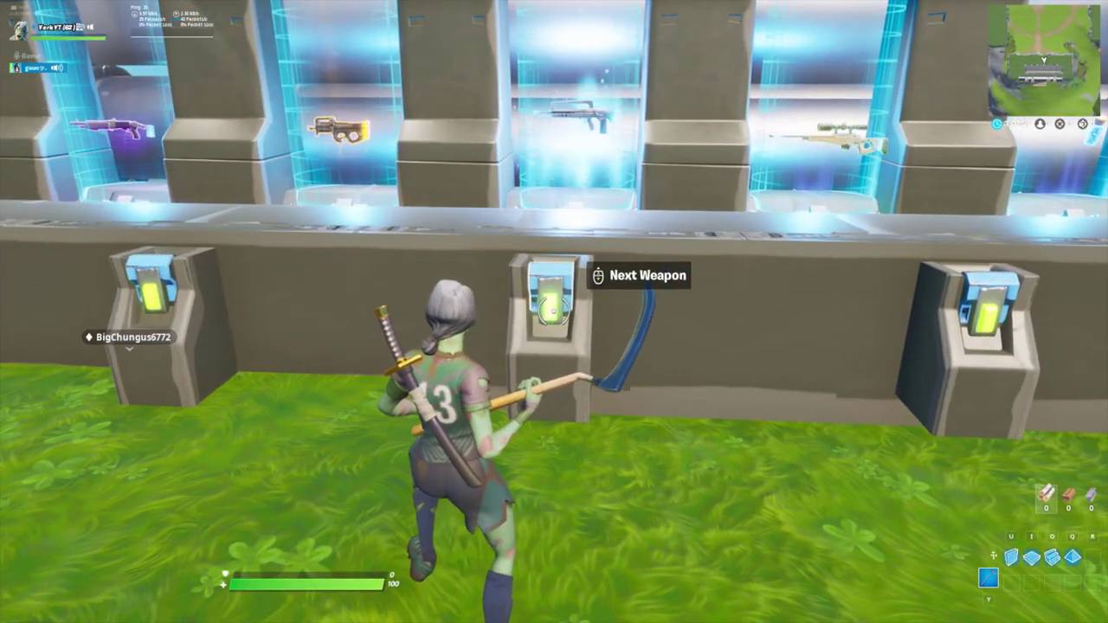
{"action": "scroll", "coordinate": [554, 311], "scroll_direction": "down", "scroll_amount": 1}
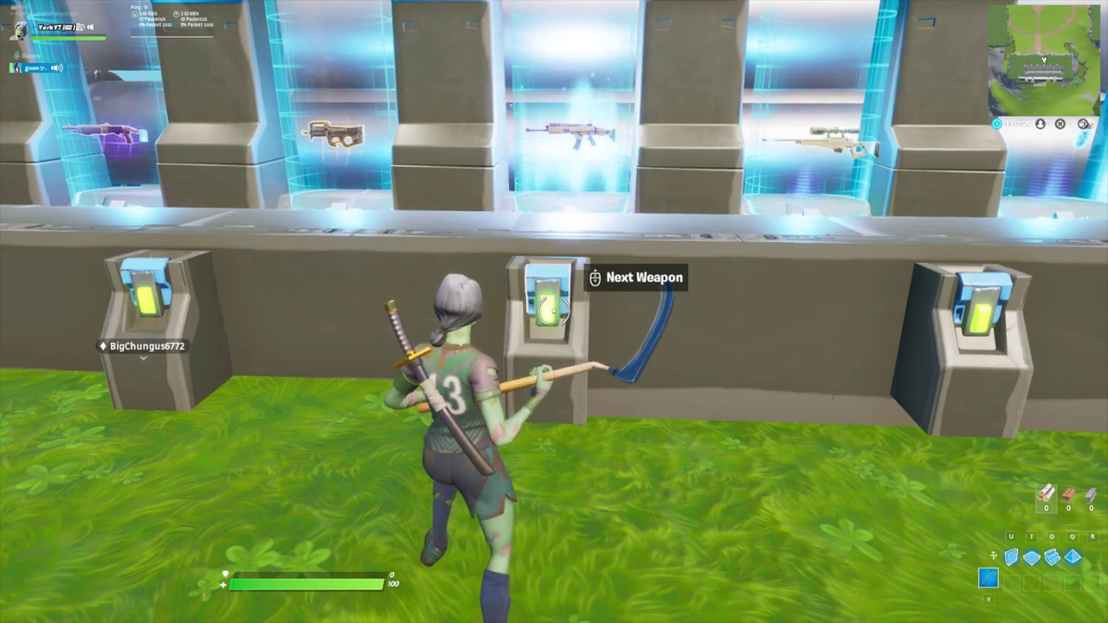
{"action": "key", "text": "d"}
{"action": "scroll", "coordinate": [554, 312], "scroll_direction": "down", "scroll_amount": 1}
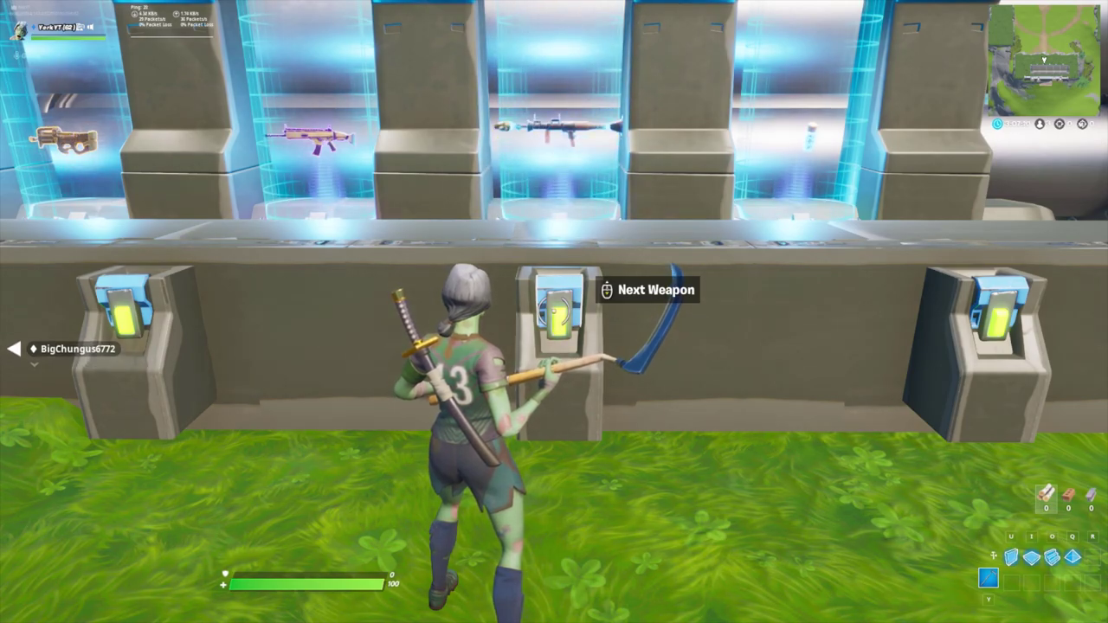
{"action": "key", "text": "d"}
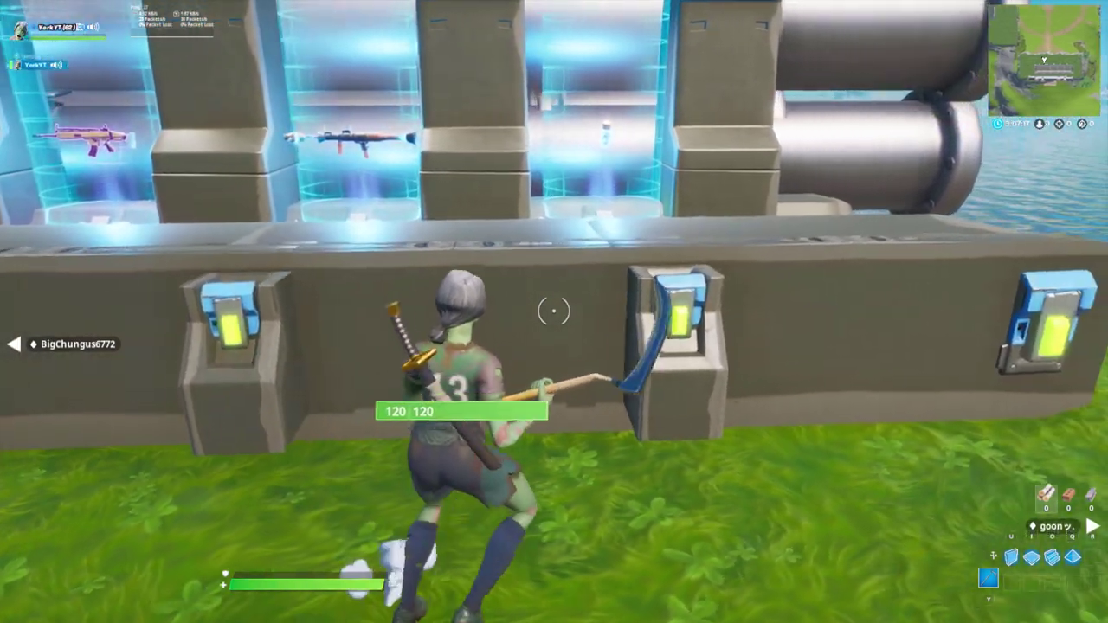
{"action": "key", "text": "a"}
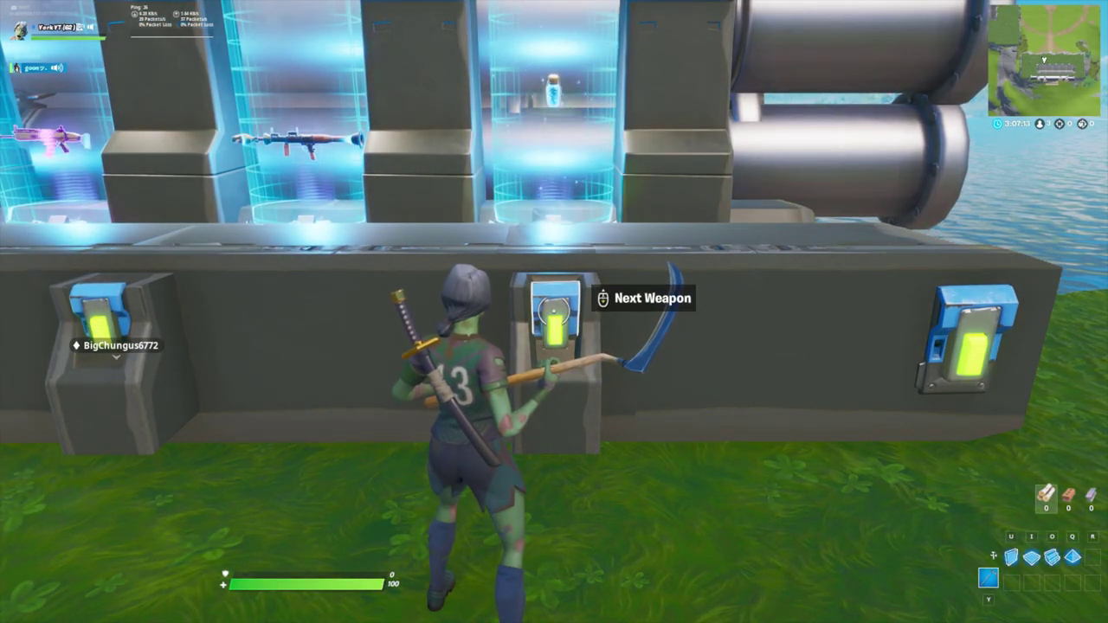
{"action": "key", "text": "d"}
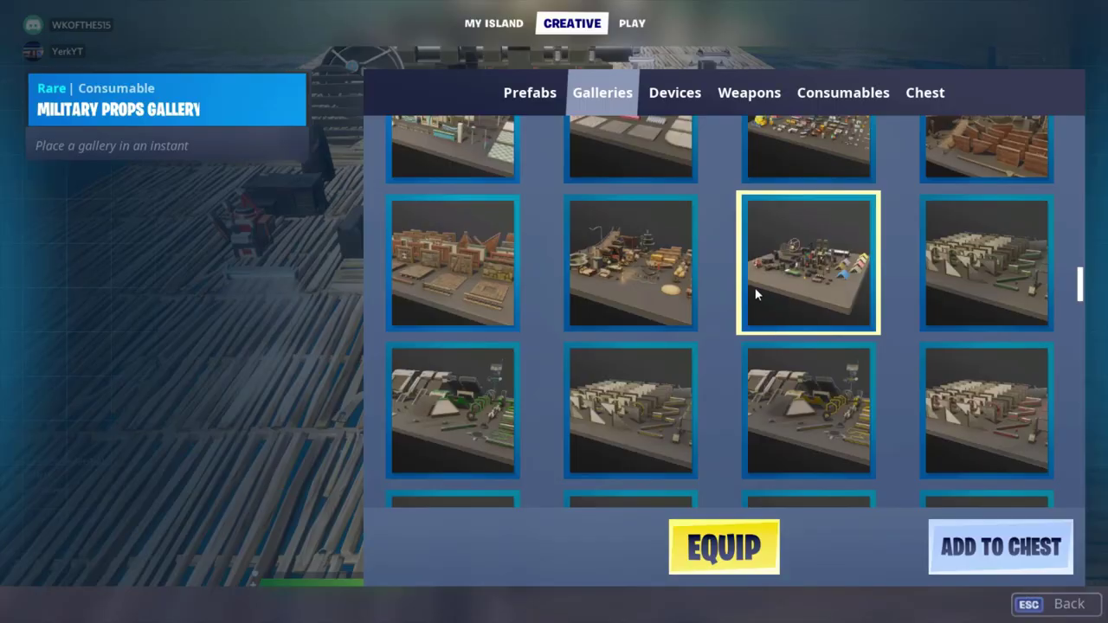
Equip the Military Props Gallery and copy the tall pillar from the props laid out on the wooden platform
{"action": "left_click", "coordinate": [727, 545]}
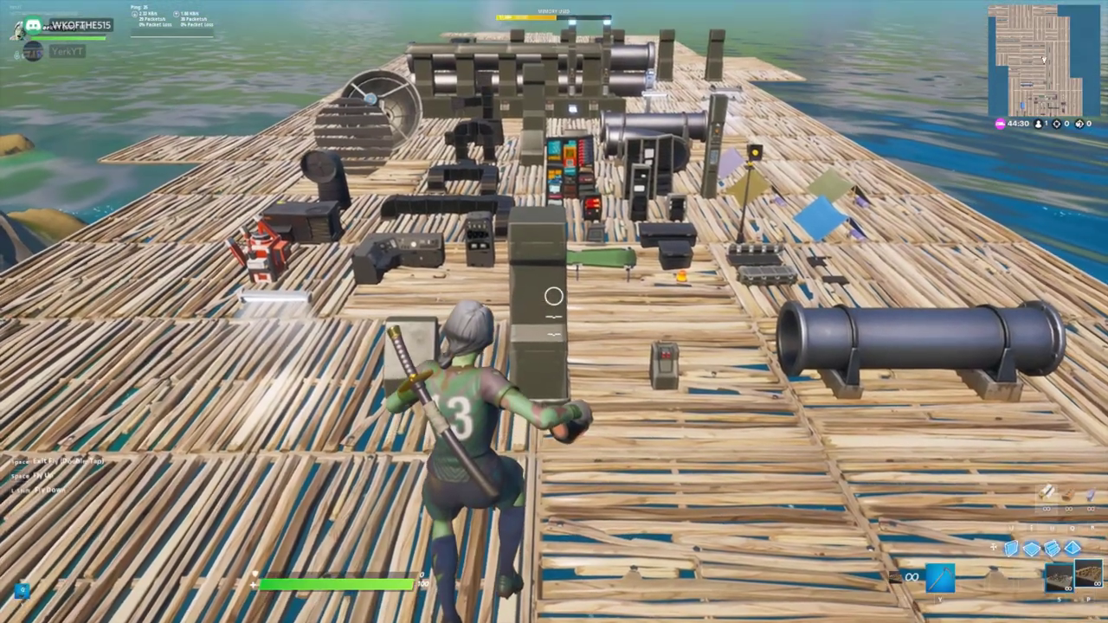
{"action": "key", "text": "a"}
{"action": "key", "text": "w"}
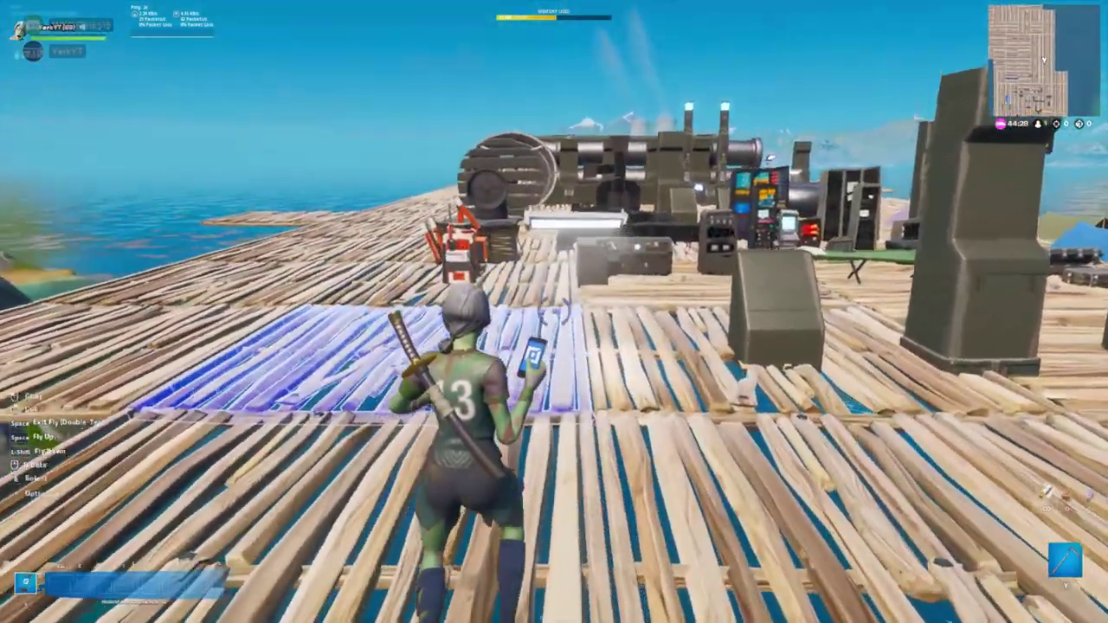
{"action": "key", "text": "d"}
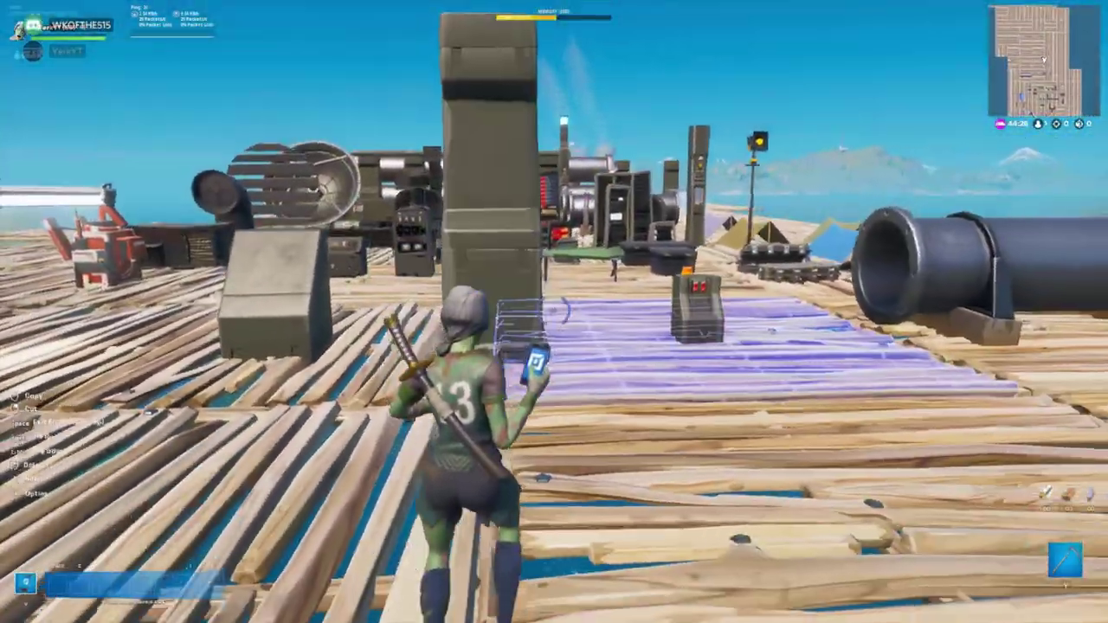
{"action": "key", "text": "w"}
{"action": "left_click", "coordinate": [554, 311]}
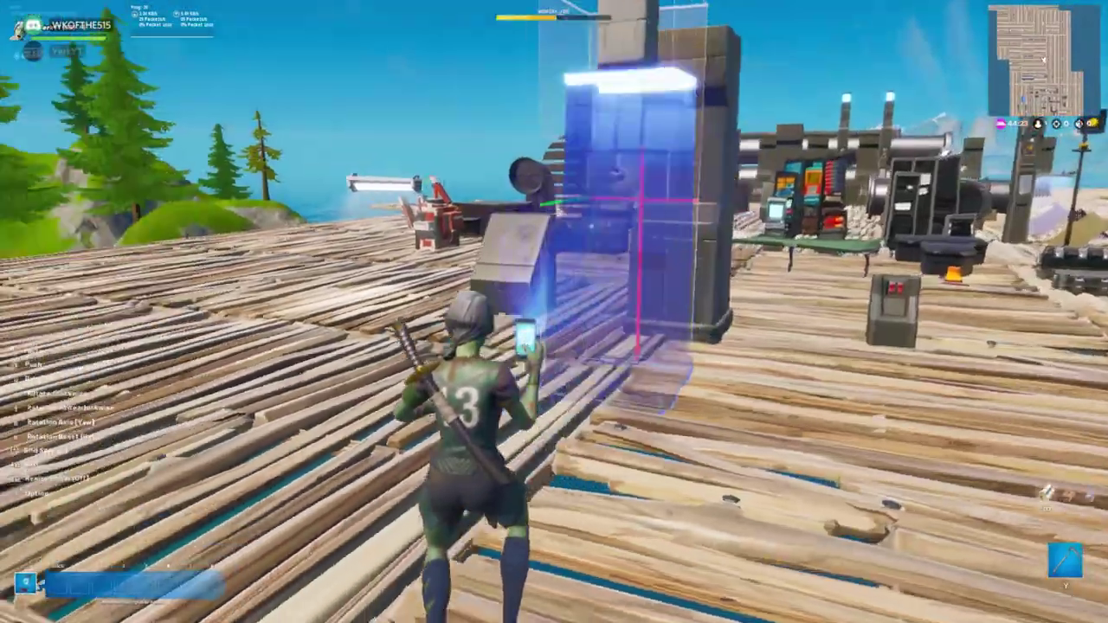
Paste copies of the tall pillar side by side on the open platform to form an evenly spaced row
{"action": "key", "text": "d"}
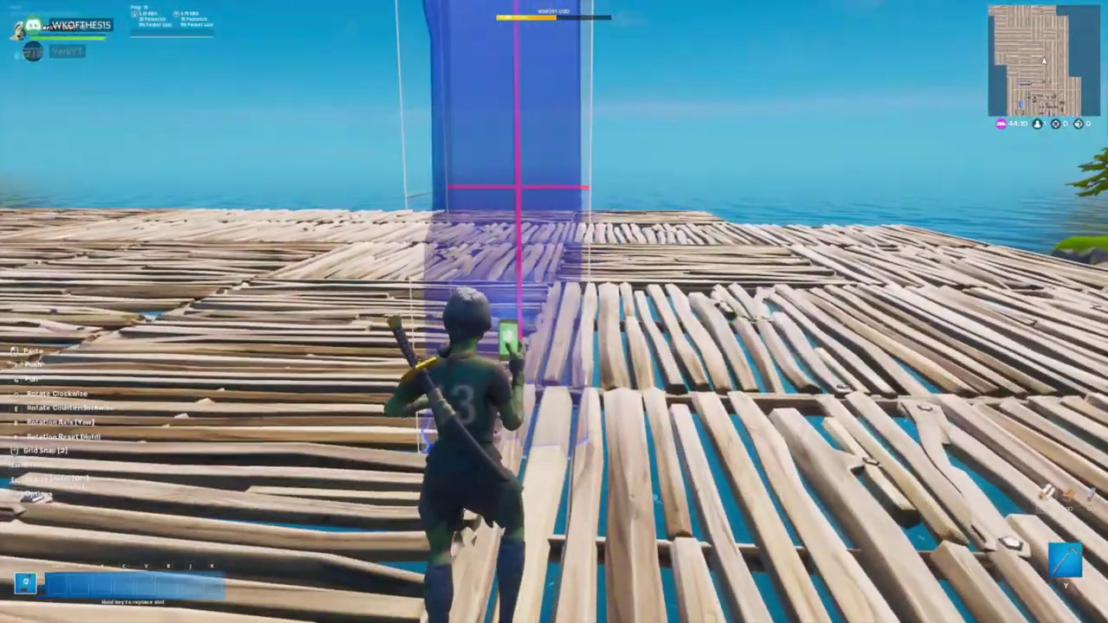
{"action": "key", "text": "d"}
{"action": "left_click", "coordinate": [553, 312]}
{"action": "left_click", "coordinate": [554, 312]}
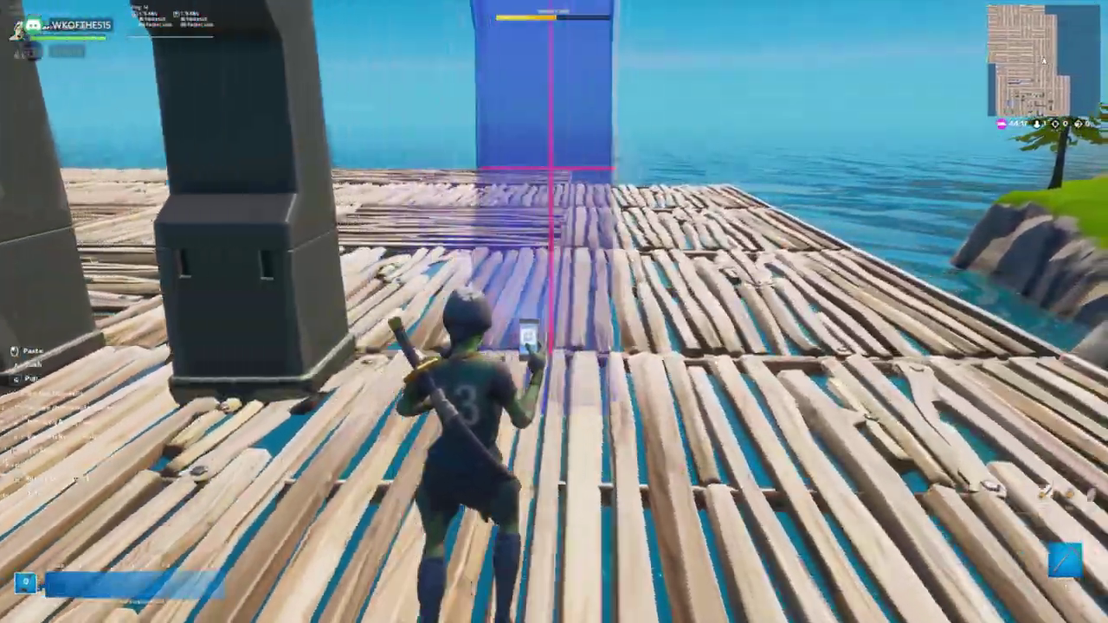
{"action": "left_click", "coordinate": [554, 311]}
{"action": "key", "text": "a"}
{"action": "left_click", "coordinate": [554, 312]}
{"action": "left_click", "coordinate": [554, 312]}
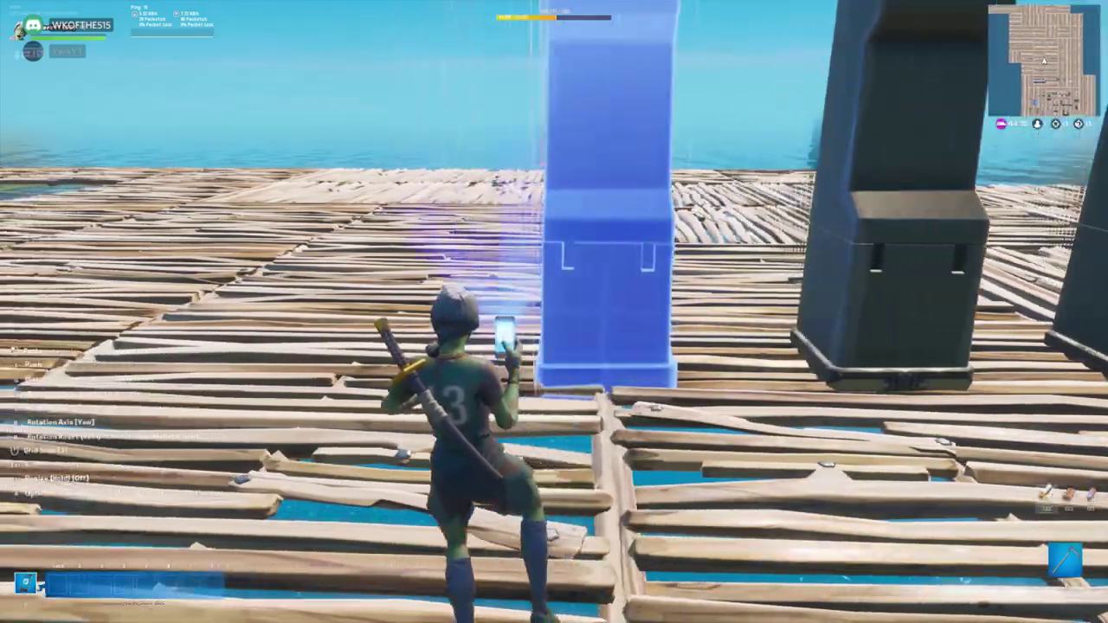
{"action": "key", "text": "a"}
{"action": "left_click", "coordinate": [554, 311]}
{"action": "left_click", "coordinate": [554, 311]}
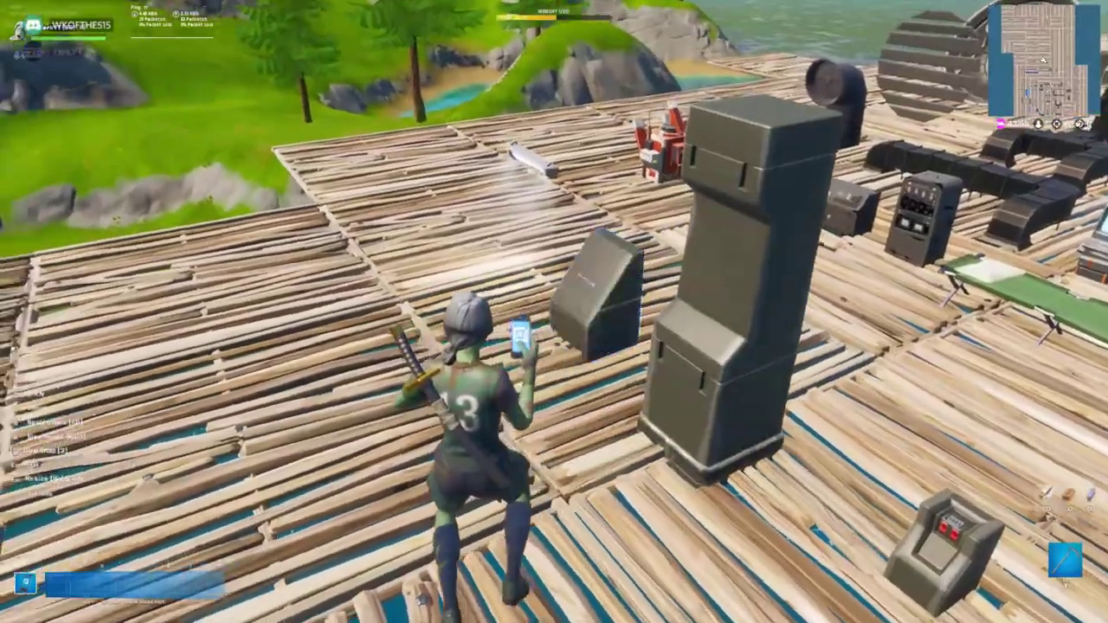
Cut the slanted block beside the tall pillar from the gallery and enlarge it with resizing enabled
{"action": "right_click", "coordinate": [554, 312]}
{"action": "key", "text": "Escape"}
{"action": "key", "text": "r"}
{"action": "key", "text": "q"}
Place the large metal pipe lengthwise along the back of the pillar row
{"action": "key", "text": "a"}
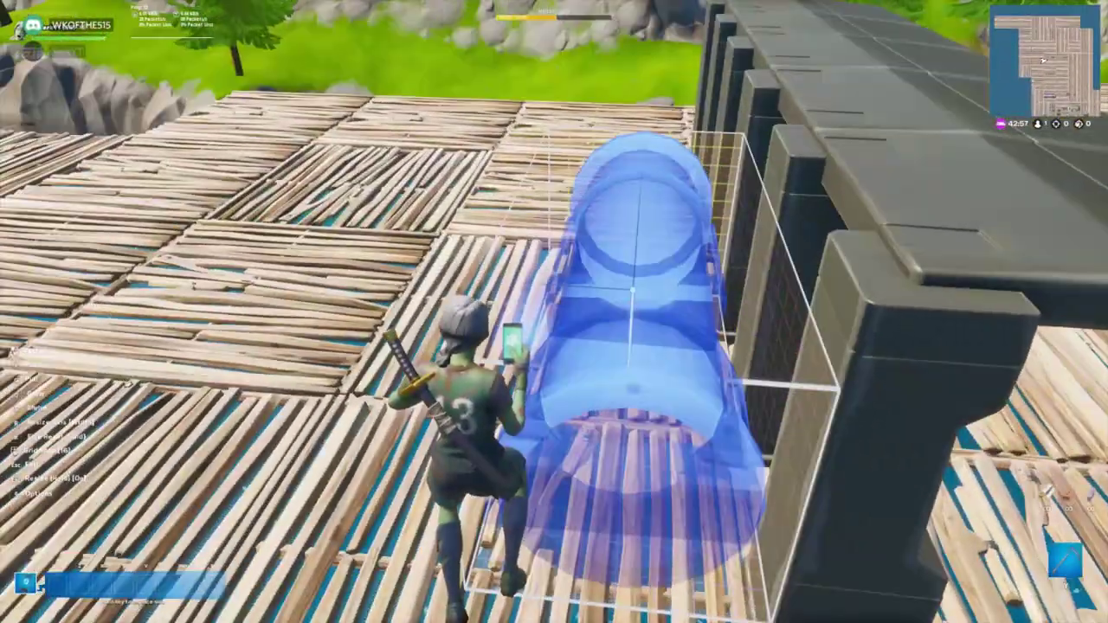
{"action": "key", "text": "w"}
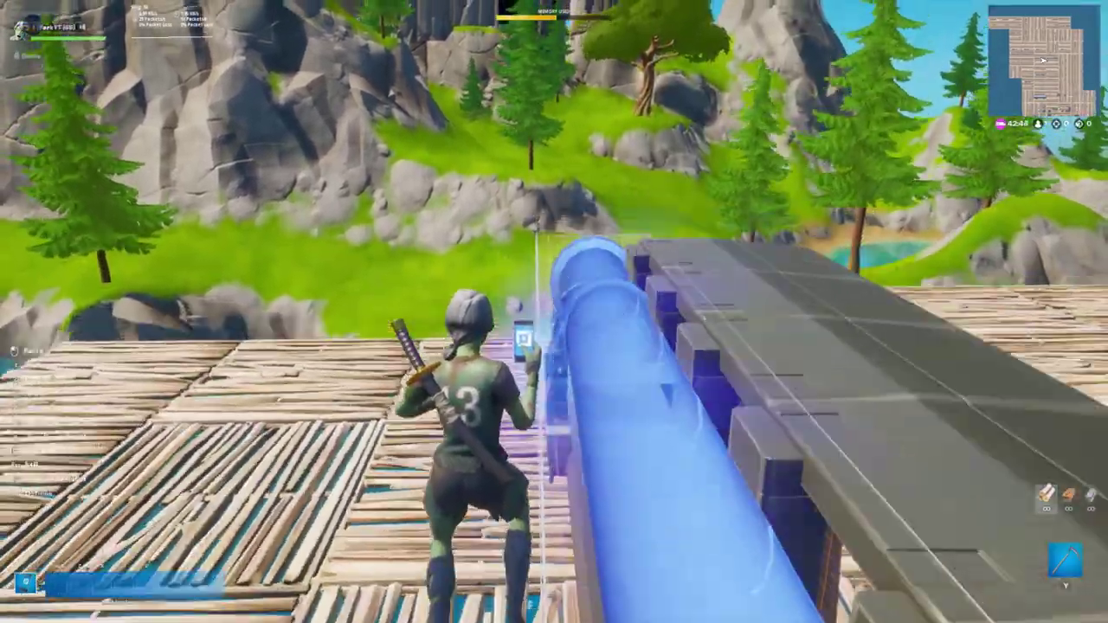
{"action": "left_click", "coordinate": [554, 312]}
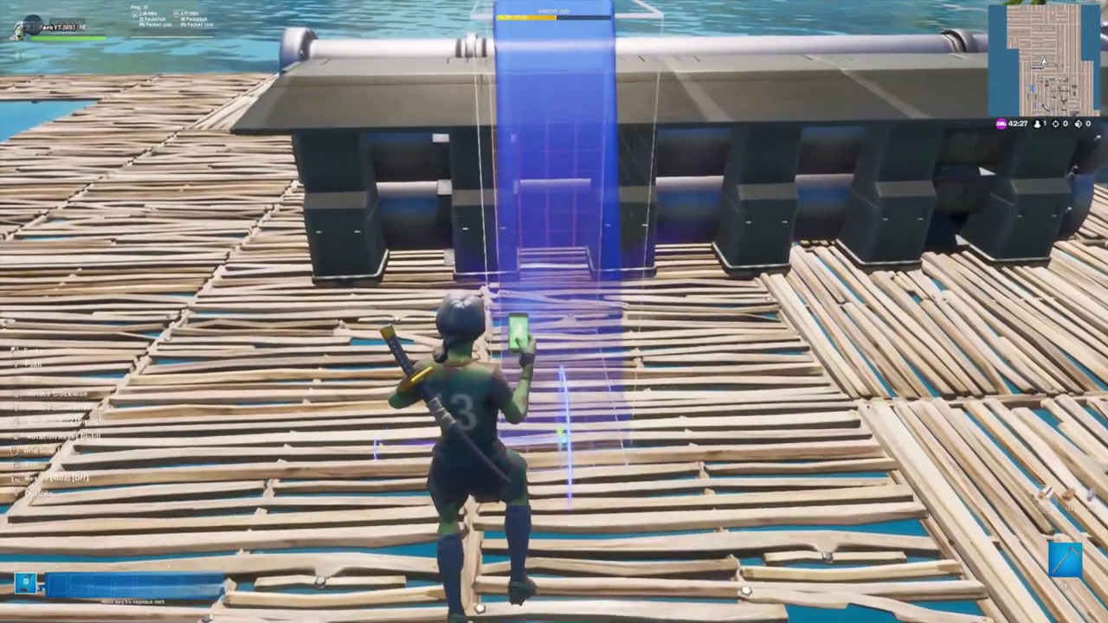
Rotate the copied prop and enlarge it into a long, low counter in front of the pillar row
{"action": "key", "text": "q"}
{"action": "key", "text": "w"}
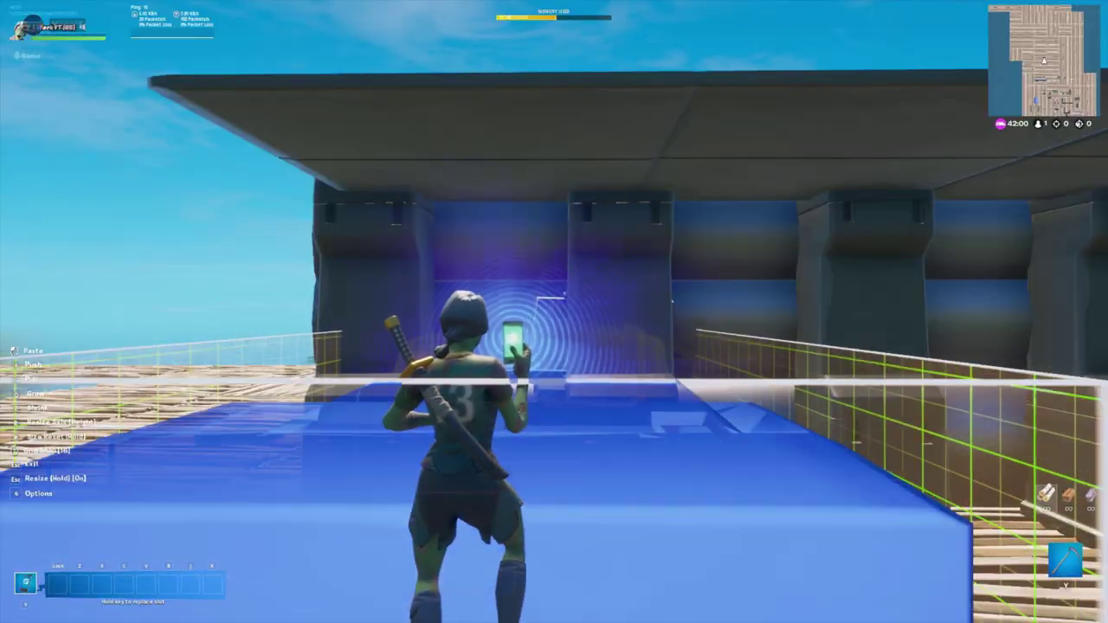
{"action": "key", "text": "s"}
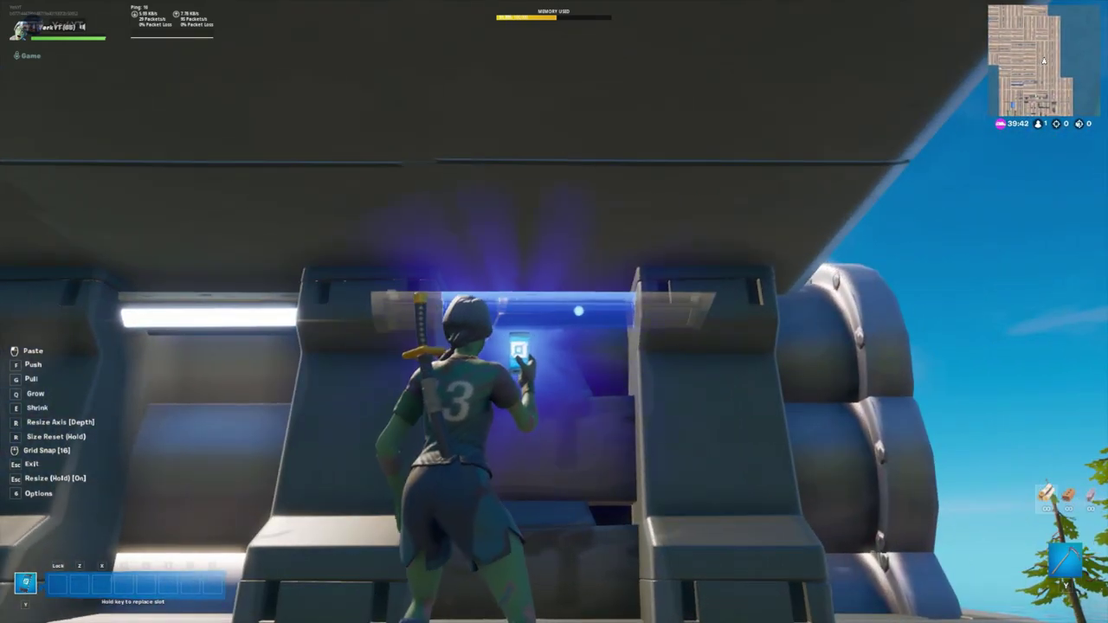
Place a light strip between two pillars under the roof and resized switch consoles along the front of the counter
{"action": "left_click", "coordinate": [554, 311]}
{"action": "key", "text": "Escape"}
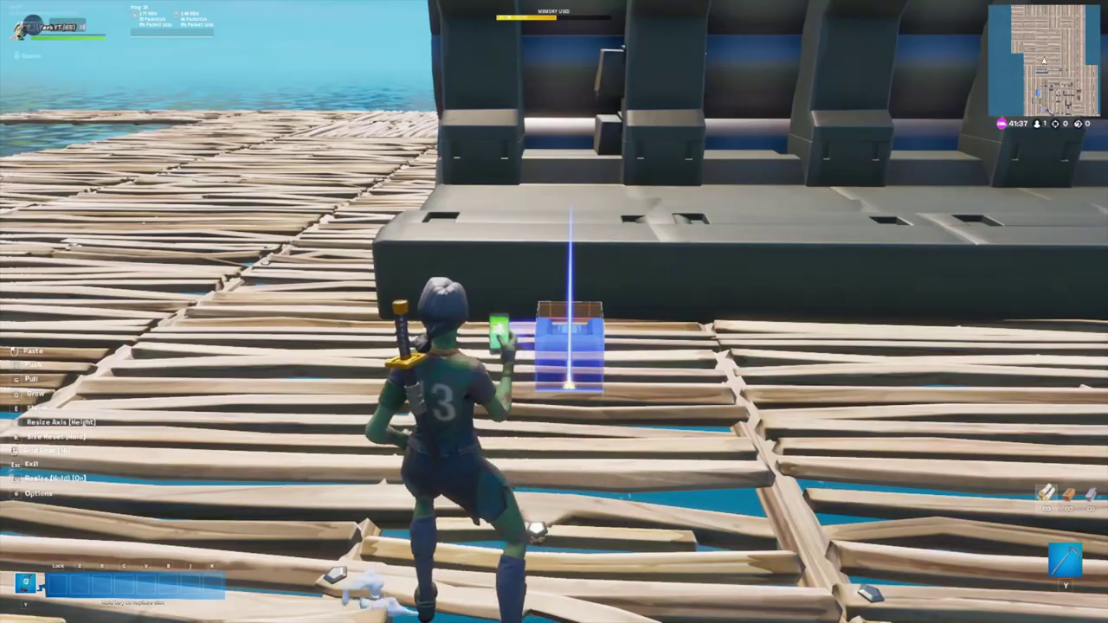
{"action": "key", "text": "q"}
{"action": "left_click", "coordinate": [554, 312]}
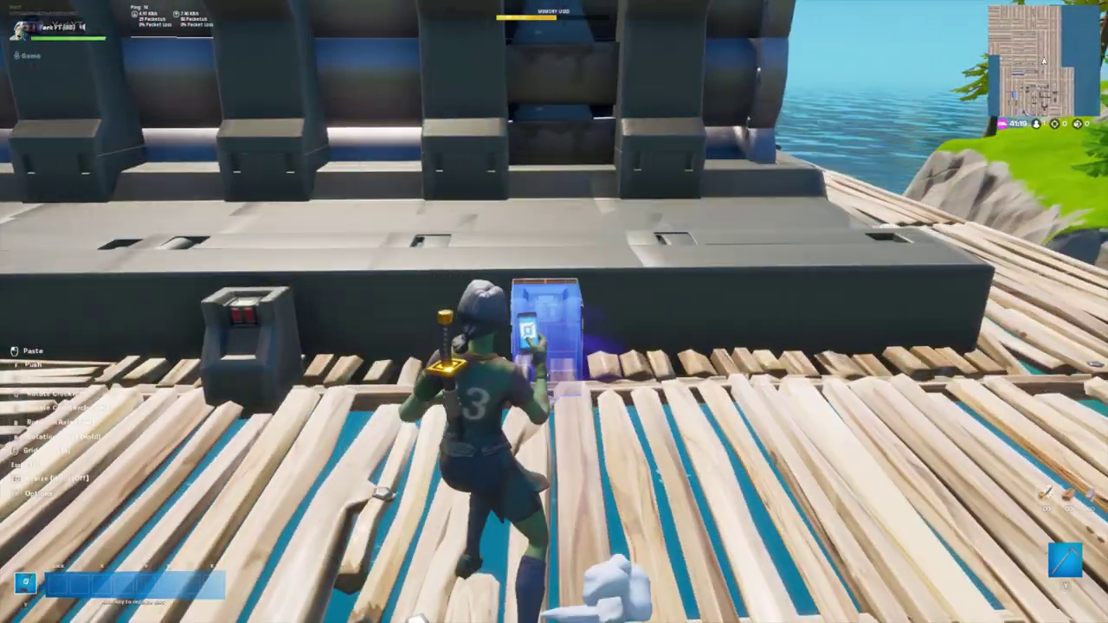
{"action": "left_click", "coordinate": [553, 311]}
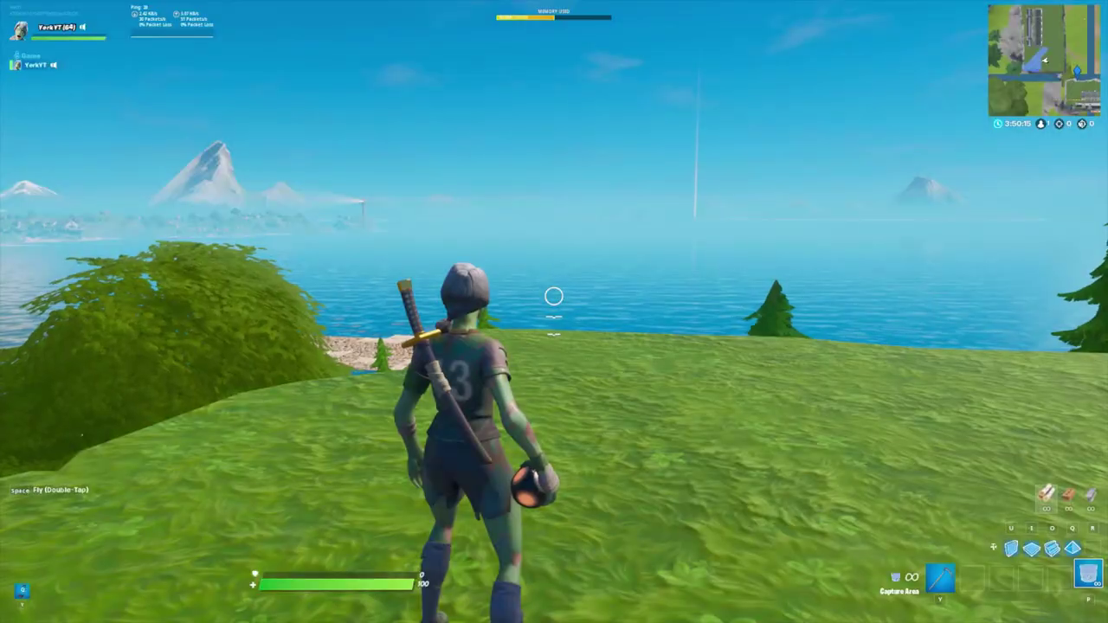
Equip the Item Spawner and place it on the grass, with an Item Granter inside the capture area
{"action": "key", "text": "Tab"}
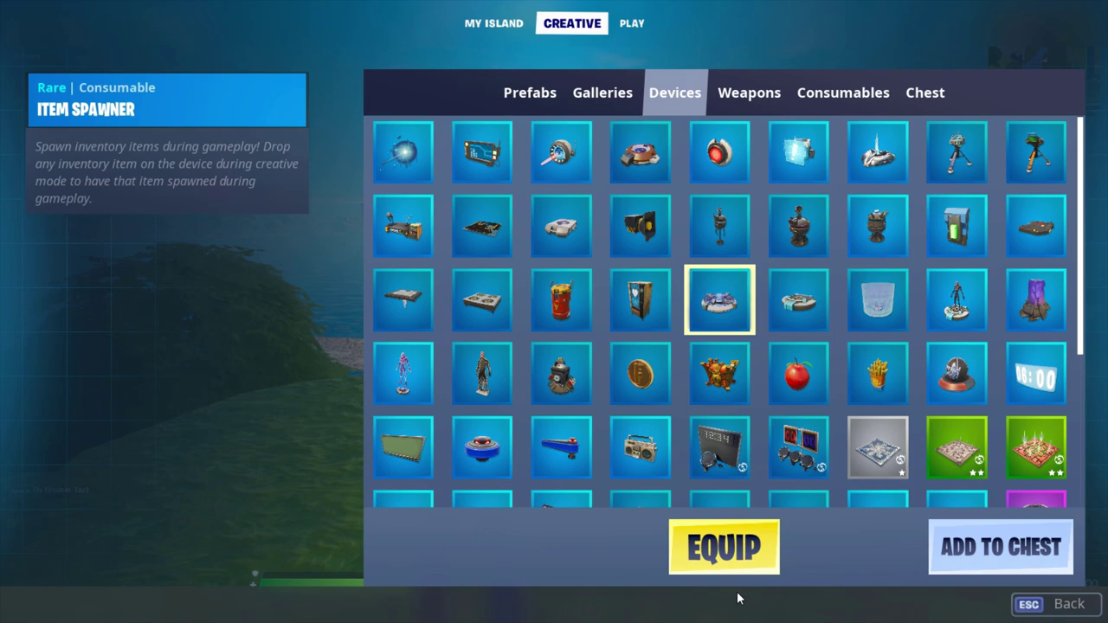
{"action": "left_click", "coordinate": [722, 547]}
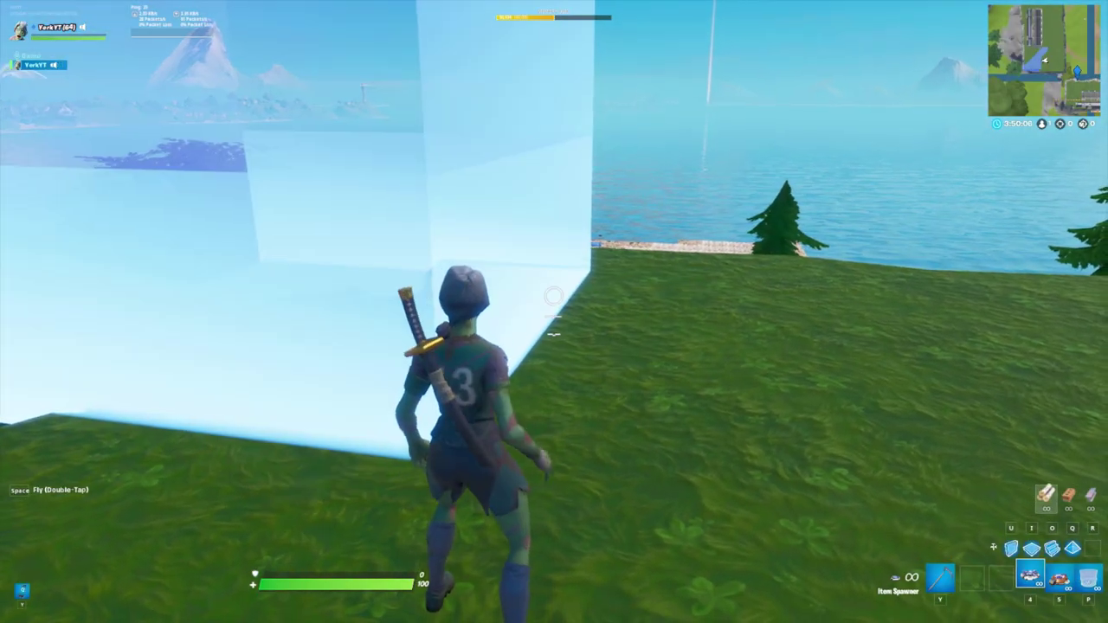
{"action": "key", "text": "5"}
{"action": "left_click", "coordinate": [554, 296]}
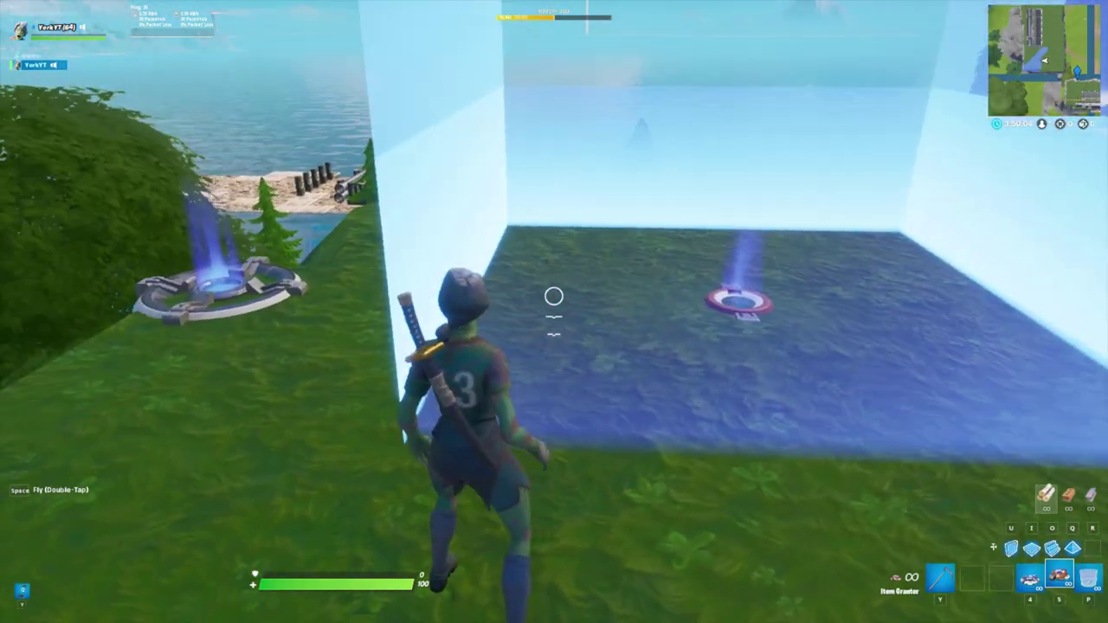
Customize the placed Item Spawner with Time Before First Spawn set to Instant and a shorter Time Between Spawns
{"action": "key", "text": "y"}
{"action": "key", "text": "e"}
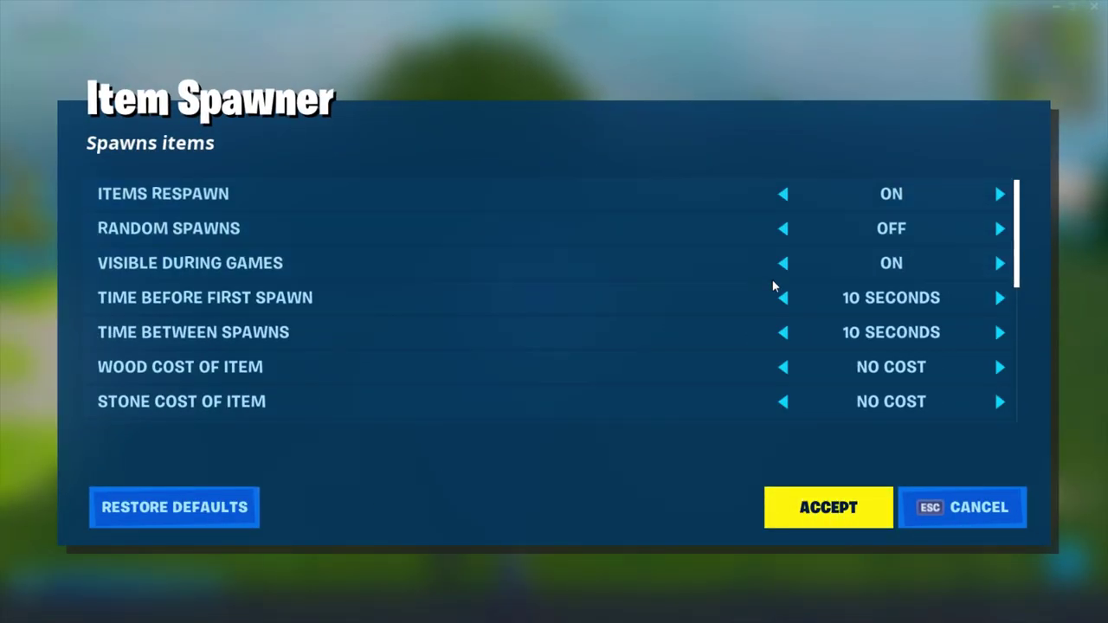
{"action": "left_click", "coordinate": [784, 298]}
{"action": "left_click", "coordinate": [784, 298]}
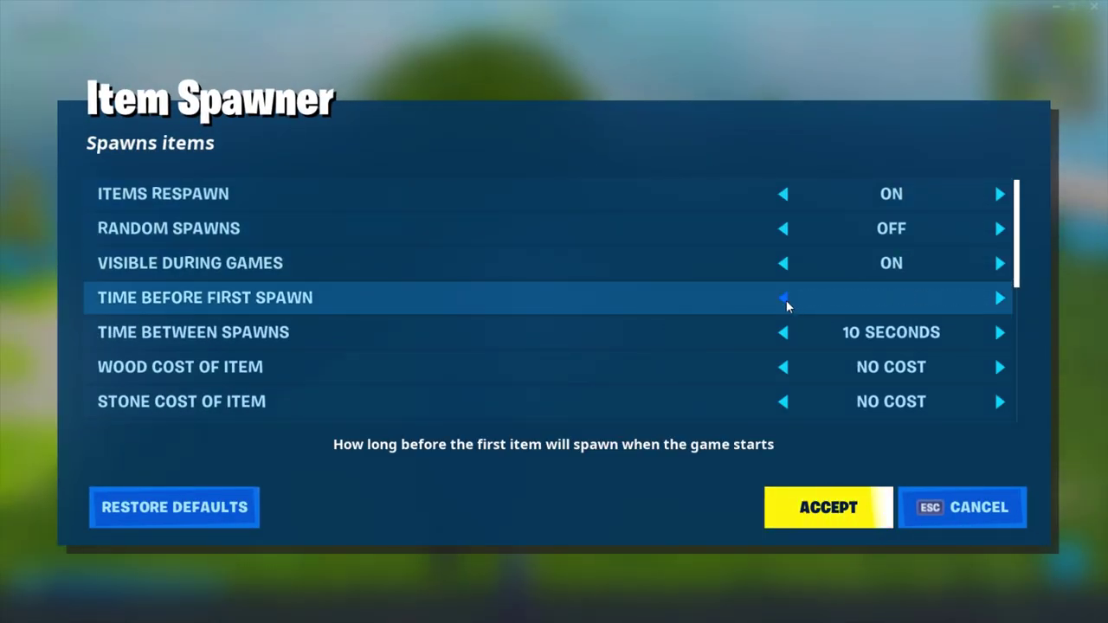
{"action": "left_click", "coordinate": [782, 334]}
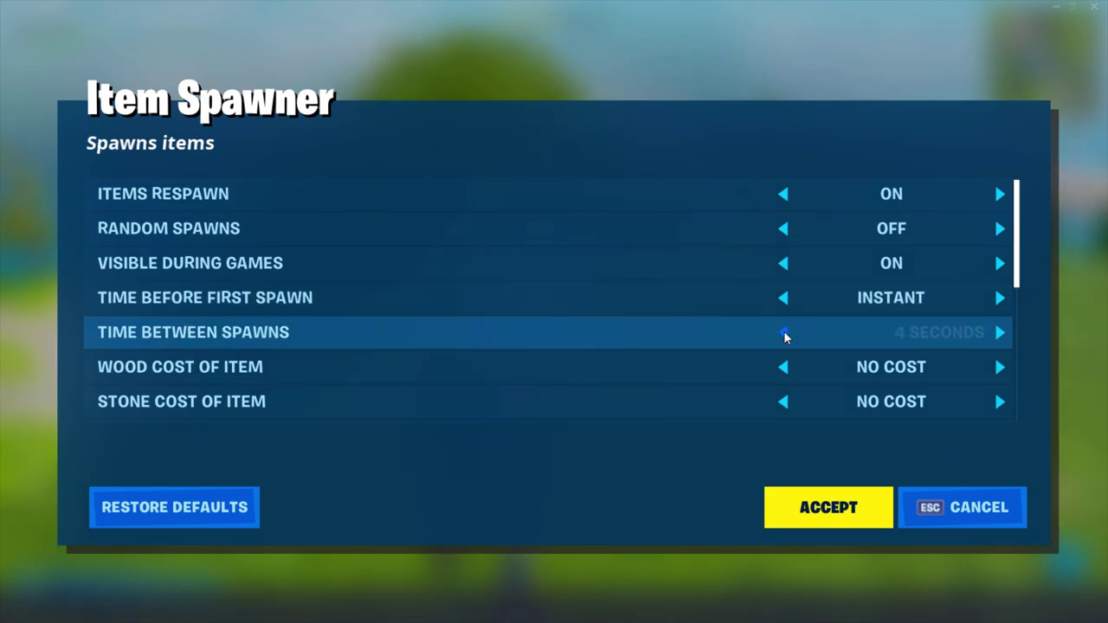
{"action": "left_click", "coordinate": [783, 334]}
{"action": "left_click", "coordinate": [782, 334]}
{"action": "scroll", "coordinate": [739, 329], "scroll_direction": "down", "scroll_amount": 10}
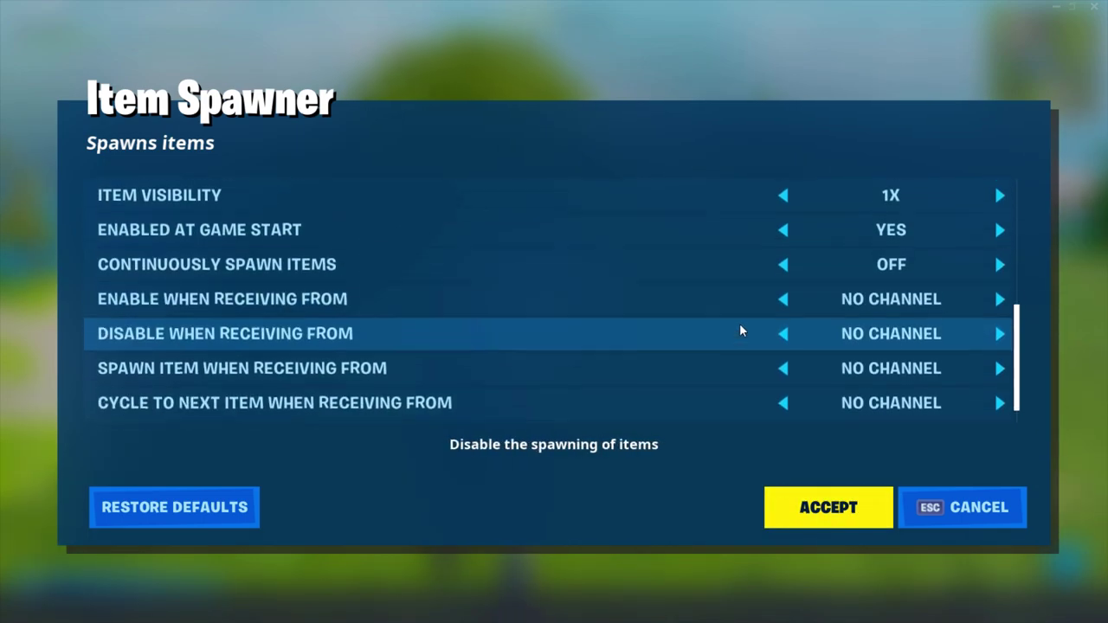
{"action": "scroll", "coordinate": [716, 289], "scroll_direction": "up", "scroll_amount": 1}
{"action": "scroll", "coordinate": [596, 342], "scroll_direction": "down", "scroll_amount": 1}
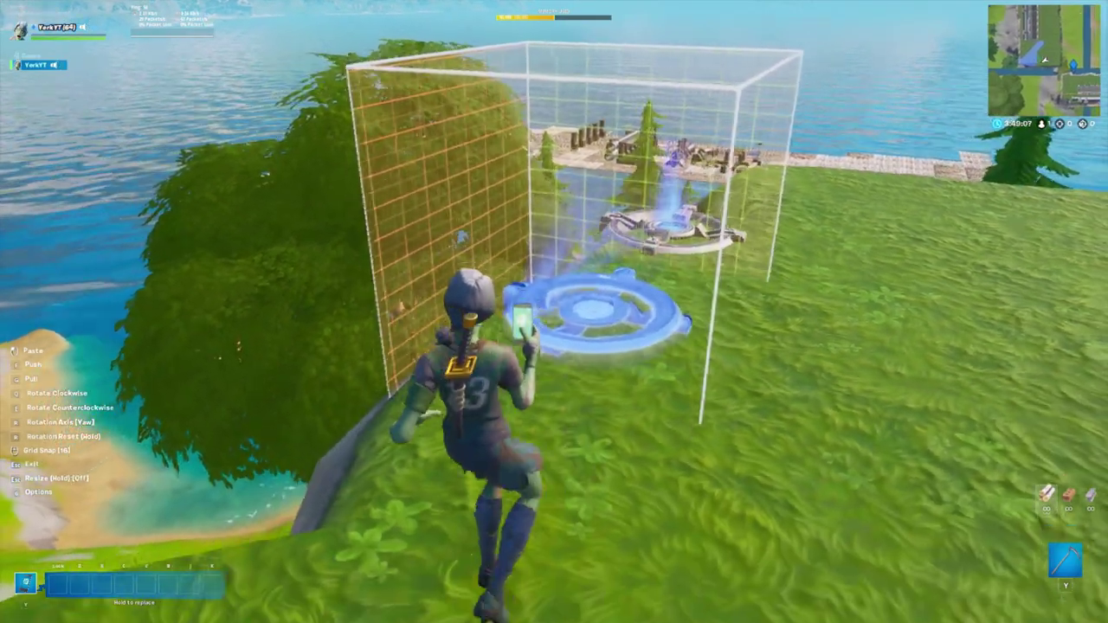
Set the copied Item Spawner to cycle to the next item when receiving from Channel 3 and accept the settings
{"action": "key", "text": "e"}
{"action": "scroll", "coordinate": [602, 309], "scroll_direction": "down", "scroll_amount": 10}
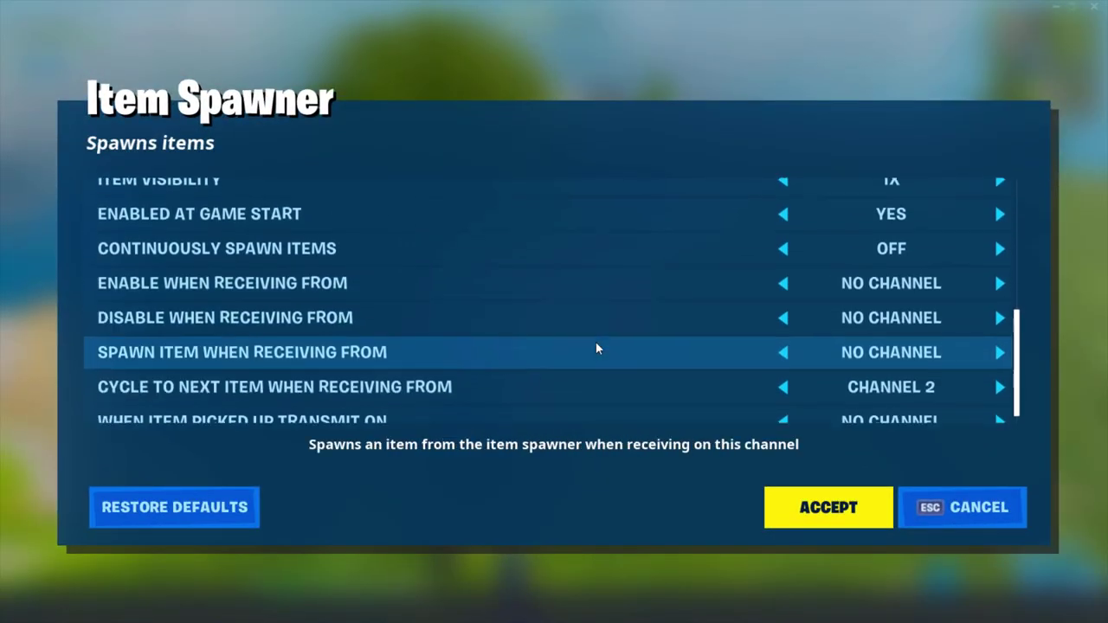
{"action": "scroll", "coordinate": [596, 348], "scroll_direction": "down", "scroll_amount": 1}
{"action": "left_click", "coordinate": [1000, 373]}
{"action": "left_click", "coordinate": [831, 508]}
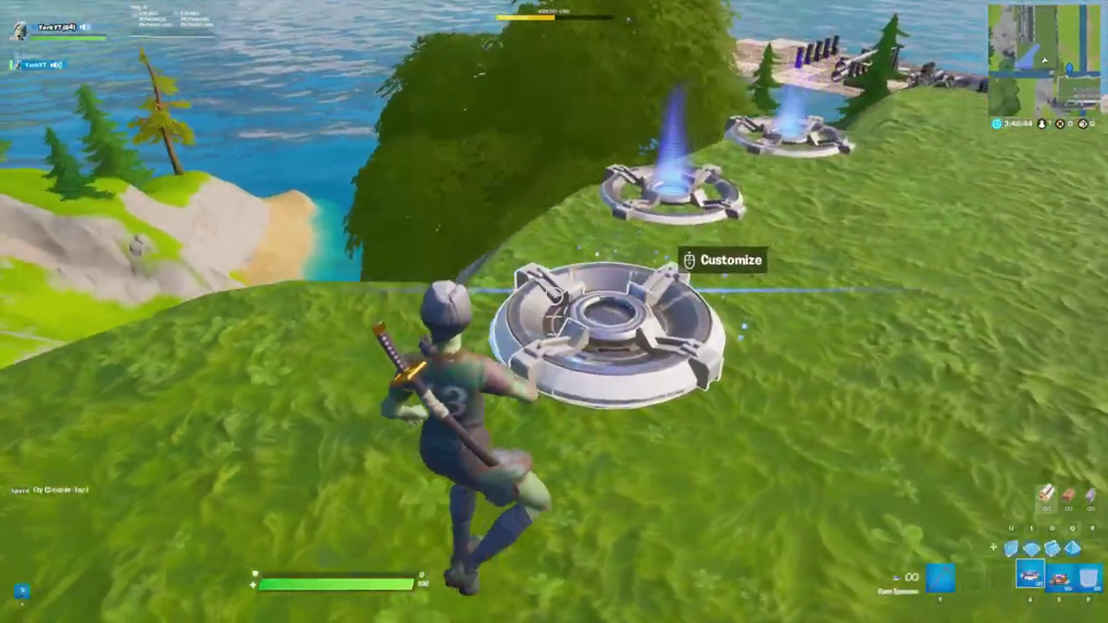
Set the copied Item Spawners' Cycle to Next Item When Receiving From option to successive channels, including Channel 5, and accept the settings
{"action": "middle_click", "coordinate": [554, 311]}
{"action": "scroll", "coordinate": [568, 392], "scroll_direction": "down", "scroll_amount": 8}
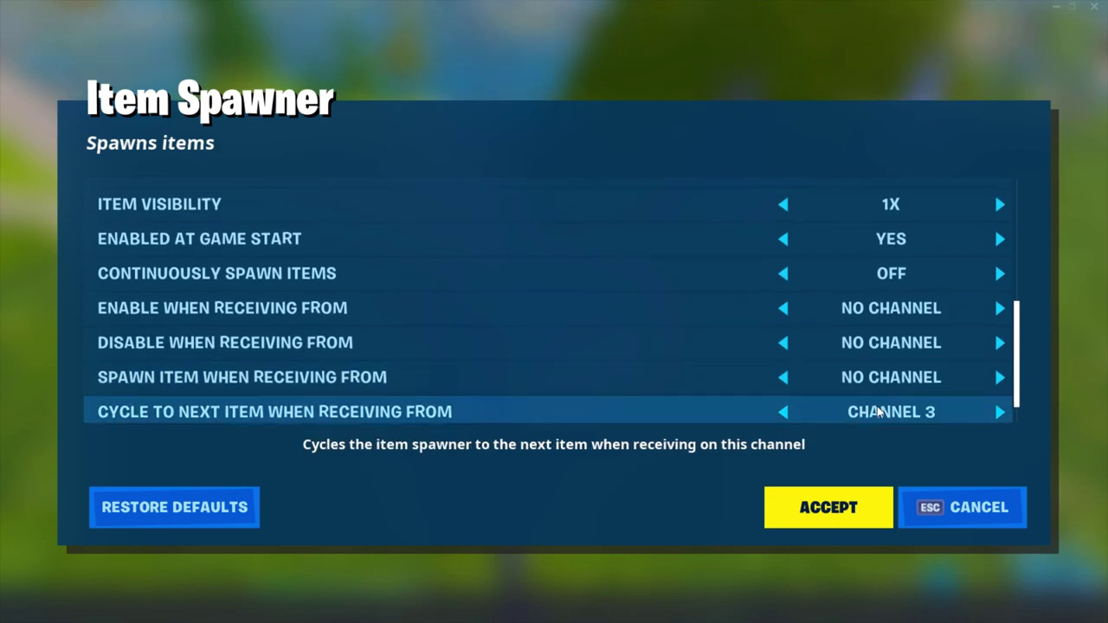
{"action": "left_click", "coordinate": [1000, 412]}
{"action": "left_click", "coordinate": [843, 509]}
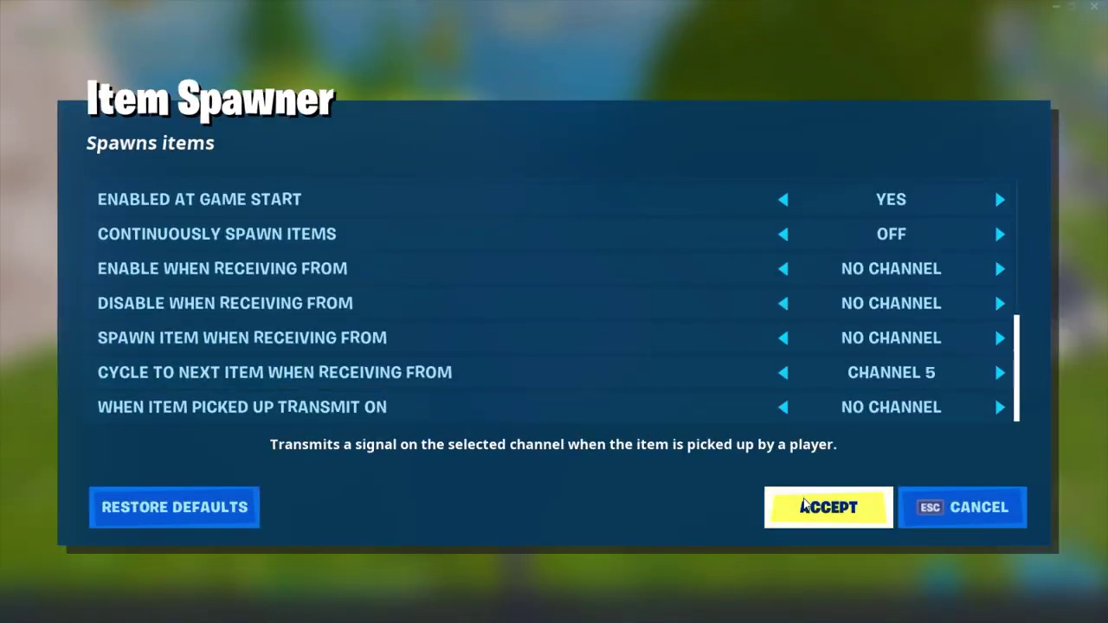
{"action": "left_click", "coordinate": [803, 505]}
{"action": "key", "text": "e"}
{"action": "scroll", "coordinate": [928, 388], "scroll_direction": "down", "scroll_amount": 5}
{"action": "left_click", "coordinate": [828, 508]}
Customize the Item Granter on the grass with Grant on Index Change and Equip Item on Grant both set to No
{"action": "key", "text": "w"}
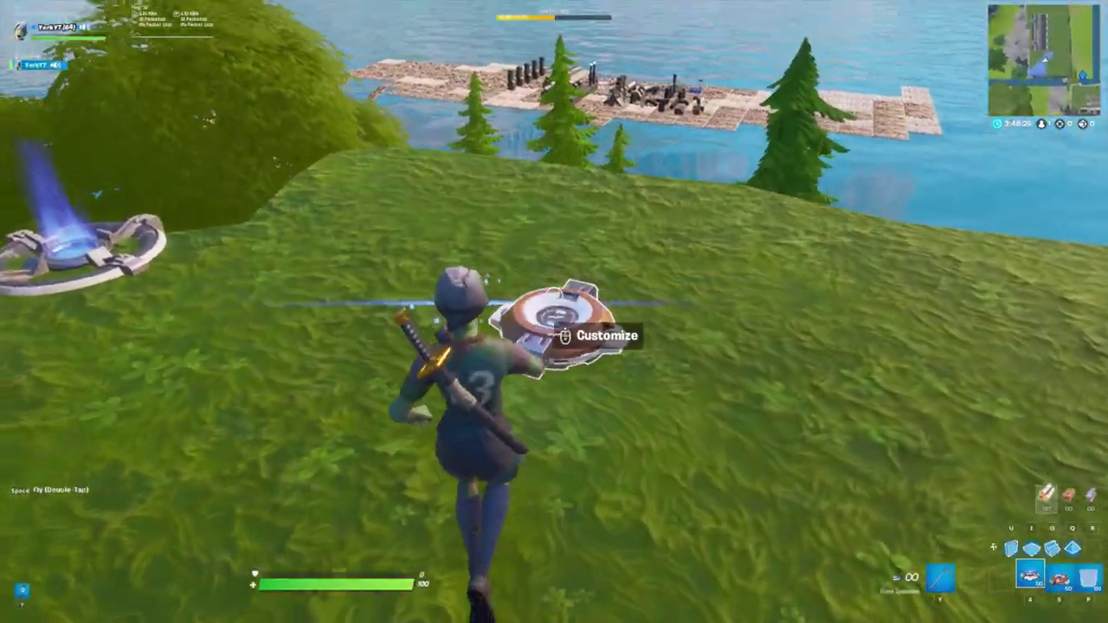
{"action": "key", "text": "e"}
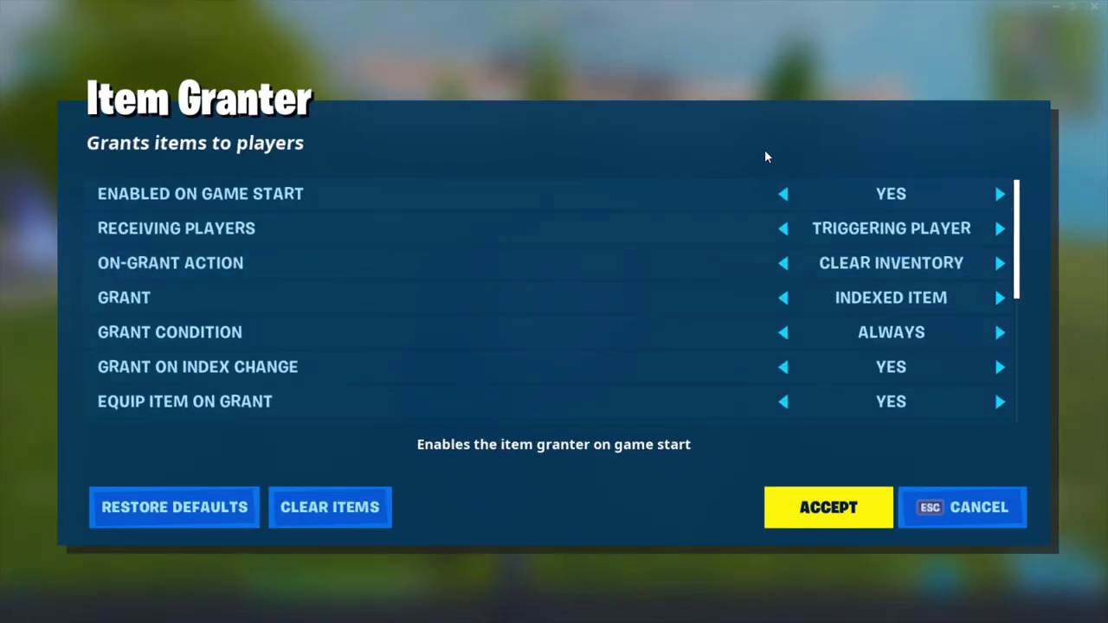
{"action": "left_click", "coordinate": [785, 230]}
{"action": "left_click", "coordinate": [784, 231]}
{"action": "scroll", "coordinate": [856, 286], "scroll_direction": "down", "scroll_amount": 1}
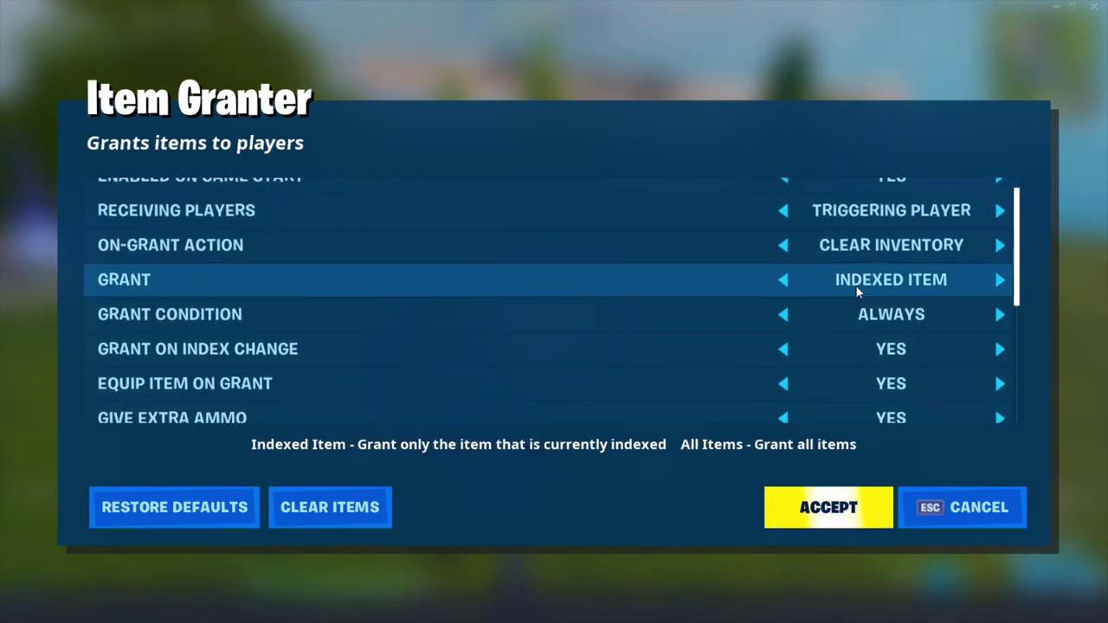
{"action": "scroll", "coordinate": [837, 312], "scroll_direction": "down", "scroll_amount": 2}
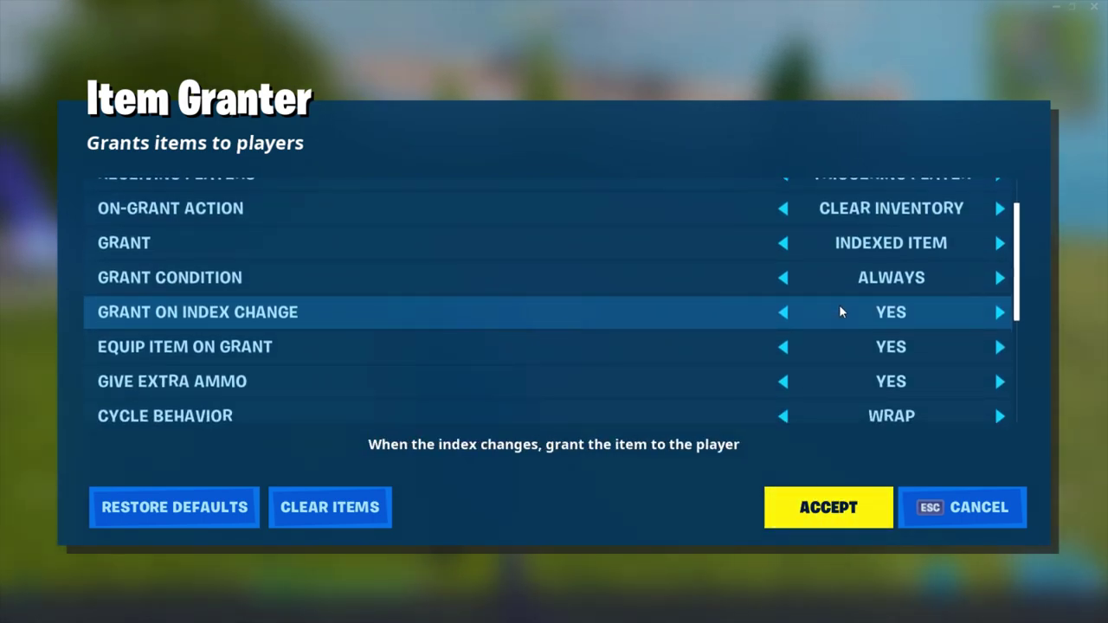
{"action": "left_click", "coordinate": [840, 312]}
{"action": "scroll", "coordinate": [840, 312], "scroll_direction": "down", "scroll_amount": 1}
{"action": "left_click", "coordinate": [839, 309]}
{"action": "scroll", "coordinate": [841, 309], "scroll_direction": "down", "scroll_amount": 1}
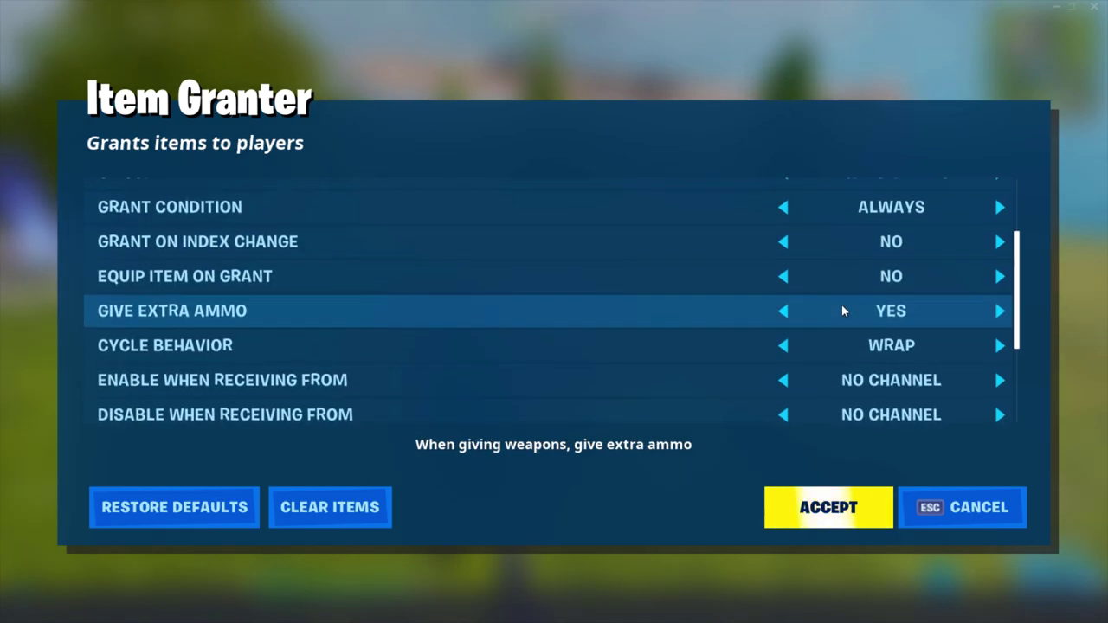
Set the Item Granter to grant its item on Channel 1 and cycle to the next item on the following channel, accepting the settings
{"action": "scroll", "coordinate": [841, 310], "scroll_direction": "down", "scroll_amount": 4}
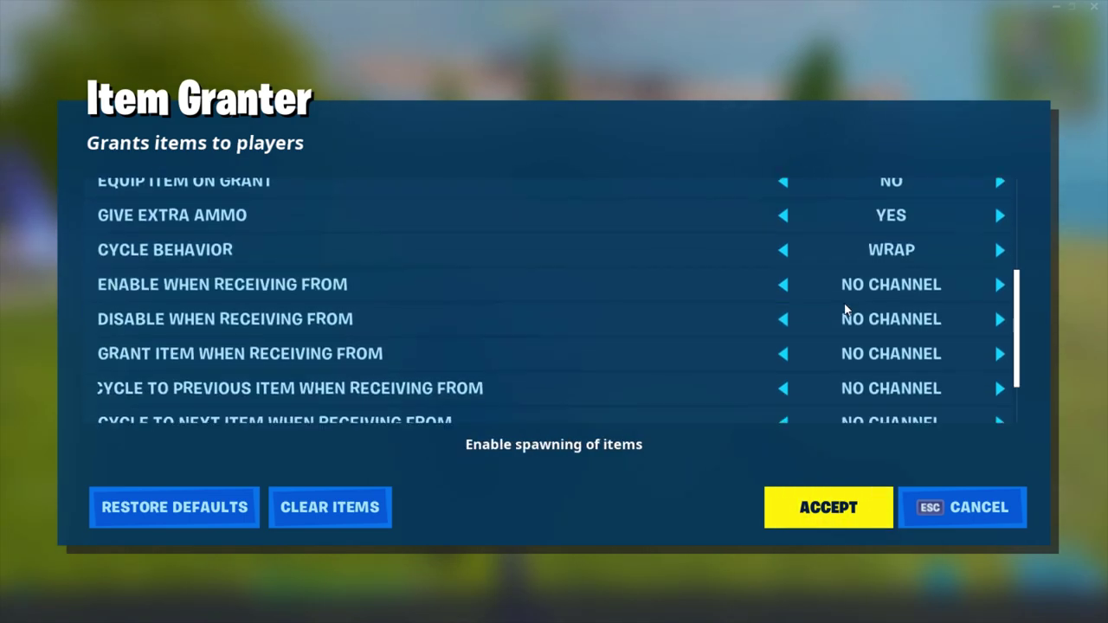
{"action": "left_click", "coordinate": [845, 309]}
{"action": "scroll", "coordinate": [845, 308], "scroll_direction": "down", "scroll_amount": 2}
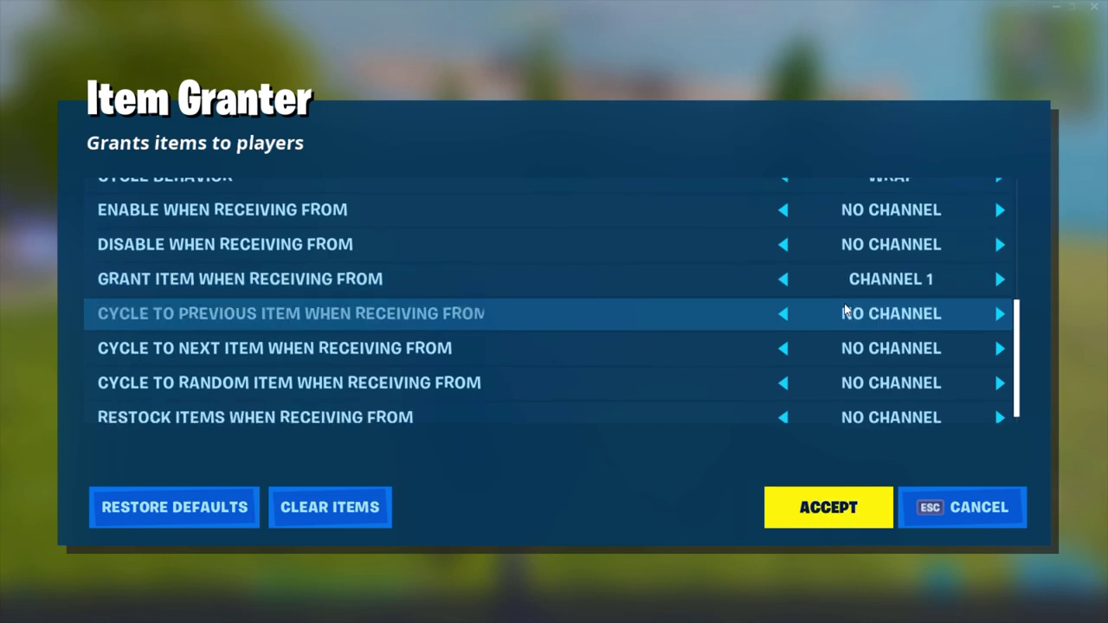
{"action": "left_click", "coordinate": [841, 337]}
{"action": "left_click", "coordinate": [841, 336]}
{"action": "left_click", "coordinate": [814, 502]}
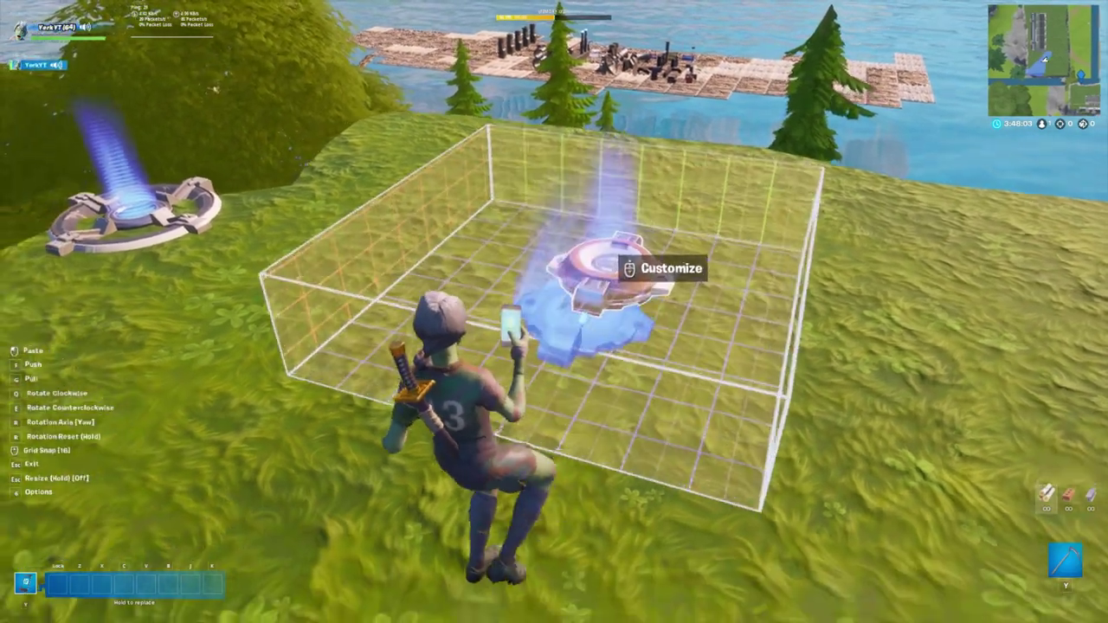
Customize the first copied Item Granter to cycle to the next item on the next channel in sequence, and accept
{"action": "key", "text": "e"}
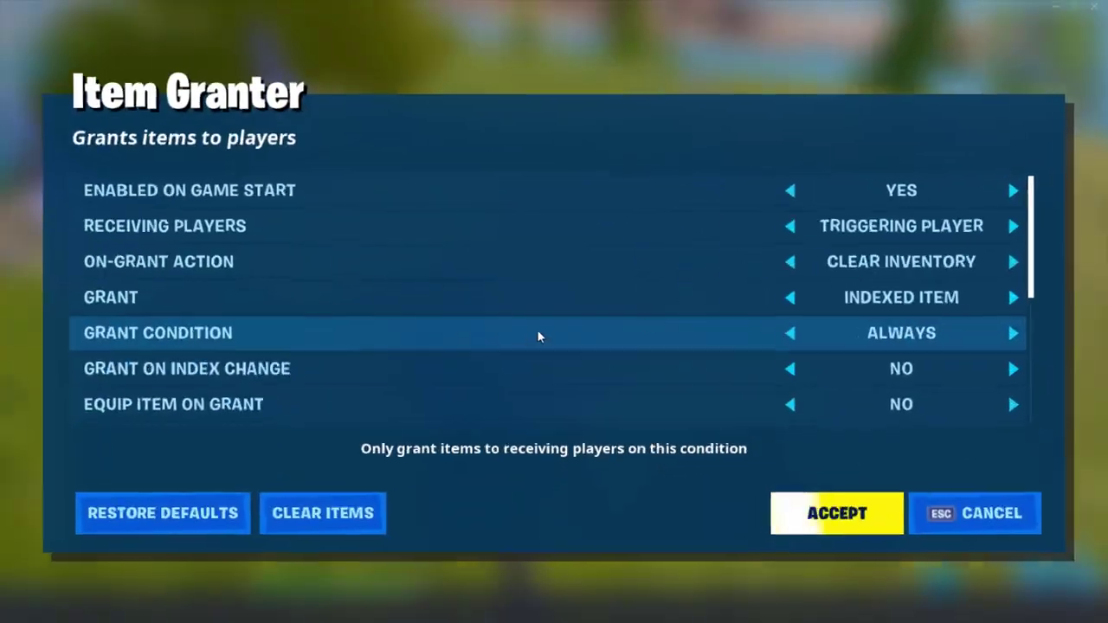
{"action": "scroll", "coordinate": [745, 370], "scroll_direction": "down", "scroll_amount": 3}
{"action": "scroll", "coordinate": [845, 378], "scroll_direction": "down", "scroll_amount": 2}
{"action": "left_click", "coordinate": [850, 370]}
{"action": "left_click", "coordinate": [825, 518]}
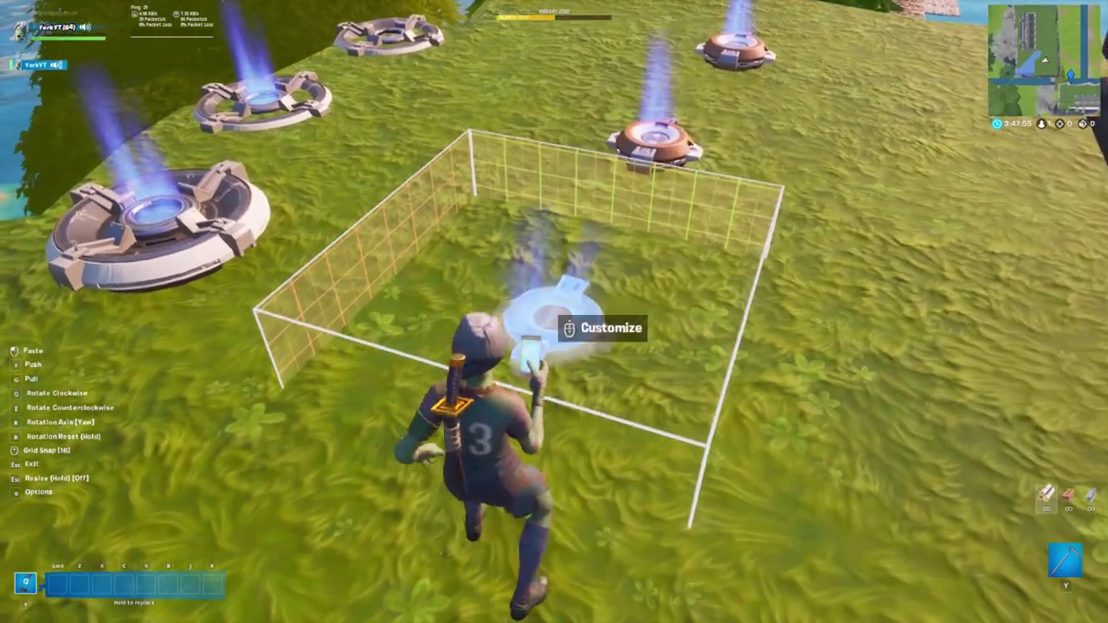
Set the next copied Item Granter to cycle to the next item when receiving from Channel 4, and accept
{"action": "key", "text": "4"}
{"action": "middle_click", "coordinate": [554, 311]}
{"action": "scroll", "coordinate": [661, 287], "scroll_direction": "down", "scroll_amount": 5}
{"action": "left_click", "coordinate": [847, 334]}
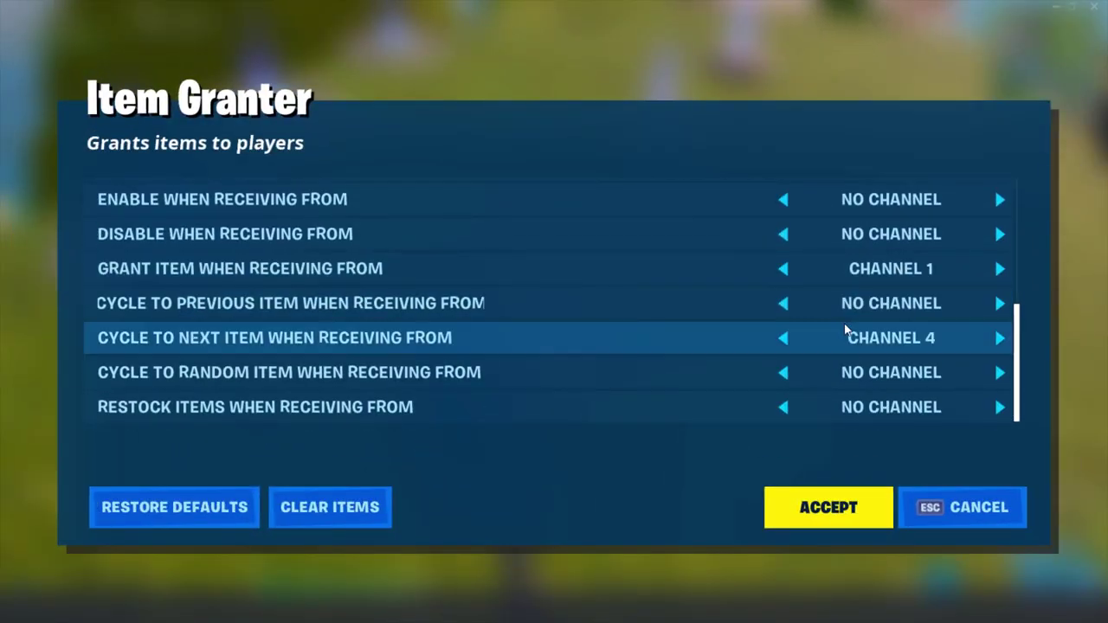
{"action": "left_click", "coordinate": [828, 507]}
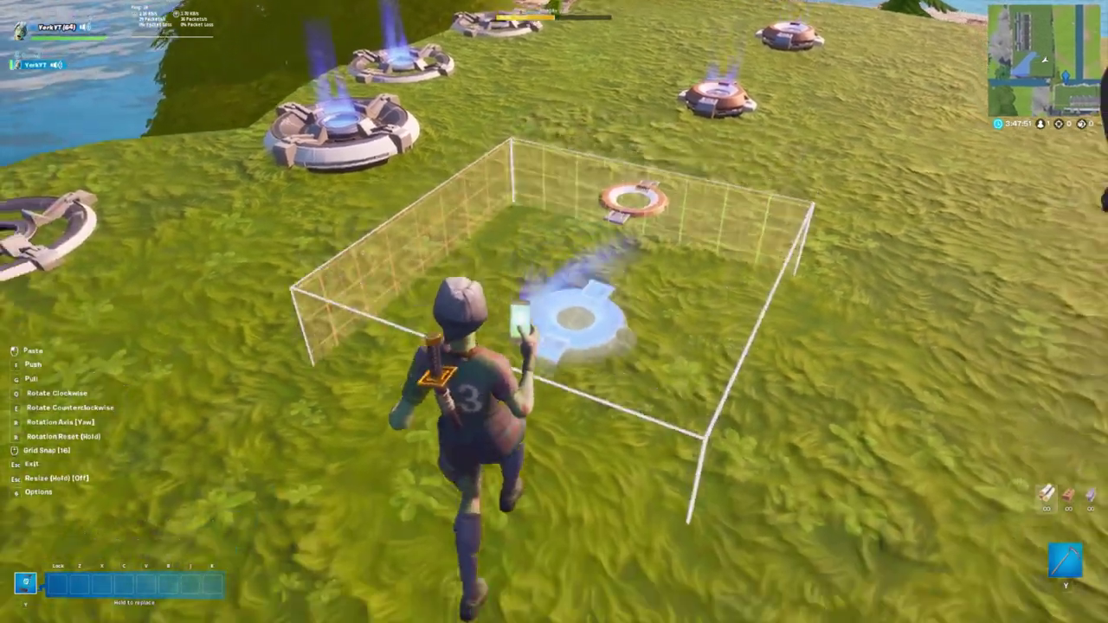
Paste another Item Granter and advance the cycle-to-next-item channel by one on each of the last two copies
{"action": "key", "text": "e"}
{"action": "scroll", "coordinate": [535, 287], "scroll_direction": "down", "scroll_amount": 5}
{"action": "left_click", "coordinate": [1000, 367]}
{"action": "left_click", "coordinate": [829, 507]}
{"action": "left_click", "coordinate": [554, 297]}
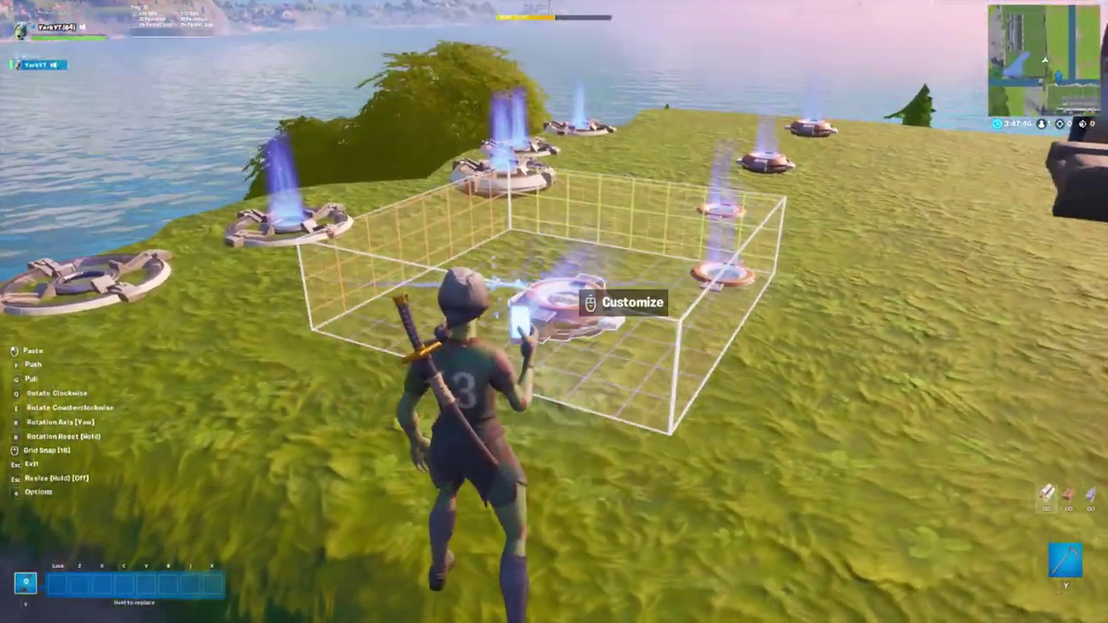
{"action": "key", "text": "e"}
{"action": "scroll", "coordinate": [554, 311], "scroll_direction": "down", "scroll_amount": 5}
{"action": "left_click", "coordinate": [1000, 366]}
{"action": "left_click", "coordinate": [828, 507]}
Equip several shotguns from the weapons inventory, including a rare Tactical Shotgun, an epic Pump Shotgun and a legendary Tactical Shotgun
{"action": "key", "text": "Tab"}
{"action": "scroll", "coordinate": [798, 302], "scroll_direction": "down", "scroll_amount": 10}
{"action": "scroll", "coordinate": [798, 301], "scroll_direction": "up", "scroll_amount": 3}
{"action": "scroll", "coordinate": [798, 299], "scroll_direction": "down", "scroll_amount": 2}
{"action": "left_click", "coordinate": [798, 303]}
{"action": "scroll", "coordinate": [718, 453], "scroll_direction": "up", "scroll_amount": 2}
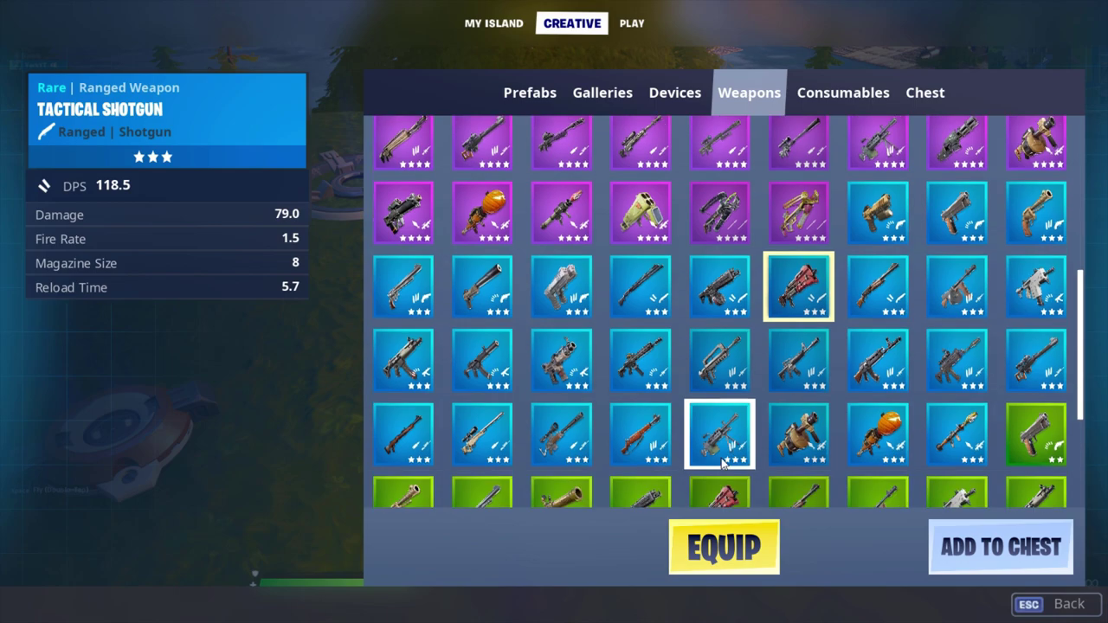
{"action": "scroll", "coordinate": [729, 345], "scroll_direction": "up", "scroll_amount": 2}
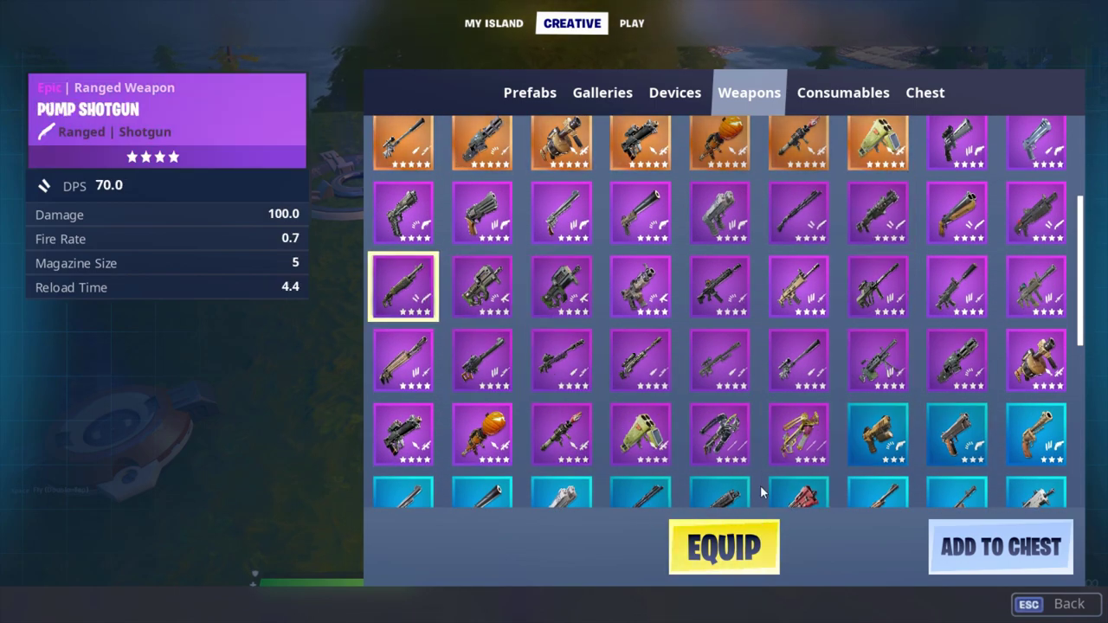
{"action": "scroll", "coordinate": [736, 373], "scroll_direction": "up", "scroll_amount": 4}
{"action": "left_click", "coordinate": [482, 213]}
{"action": "left_click", "coordinate": [755, 563]}
{"action": "key", "text": "Escape"}
{"action": "key", "text": "Tab"}
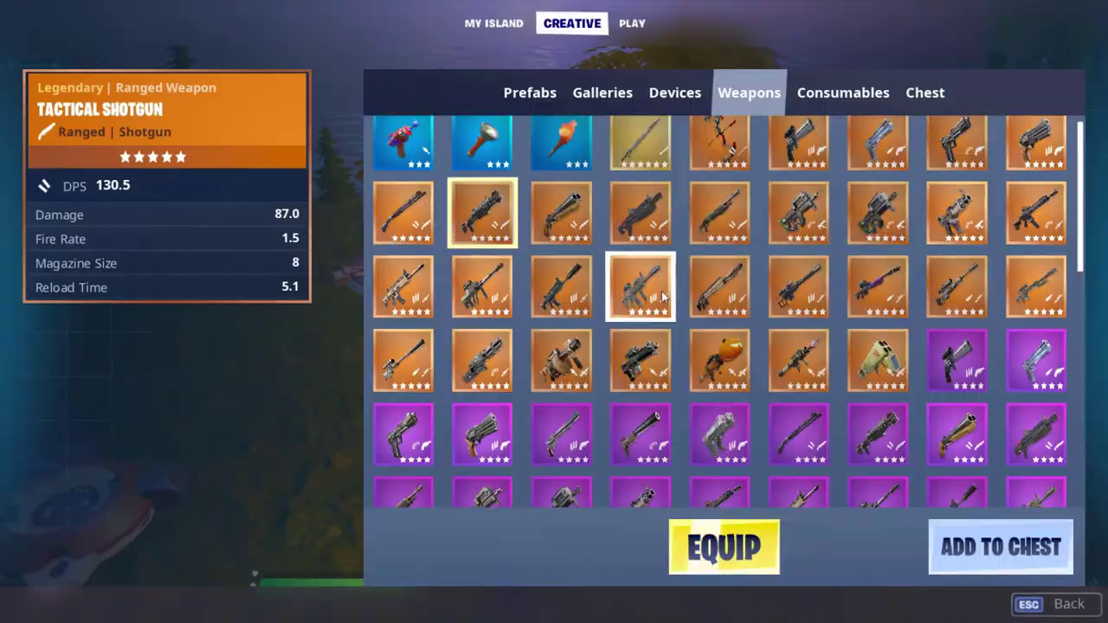
Drop the four equipped shotguns one after another onto the Item Granter to register them
{"action": "left_click", "coordinate": [632, 23]}
{"action": "left_click_drag", "start_coordinate": [737, 496], "coordinate": [571, 465]}
{"action": "left_click_drag", "start_coordinate": [811, 510], "coordinate": [633, 467]}
{"action": "left_click_drag", "start_coordinate": [960, 495], "coordinate": [602, 443]}
{"action": "left_click_drag", "start_coordinate": [886, 496], "coordinate": [544, 421]}
{"action": "key", "text": "Escape"}
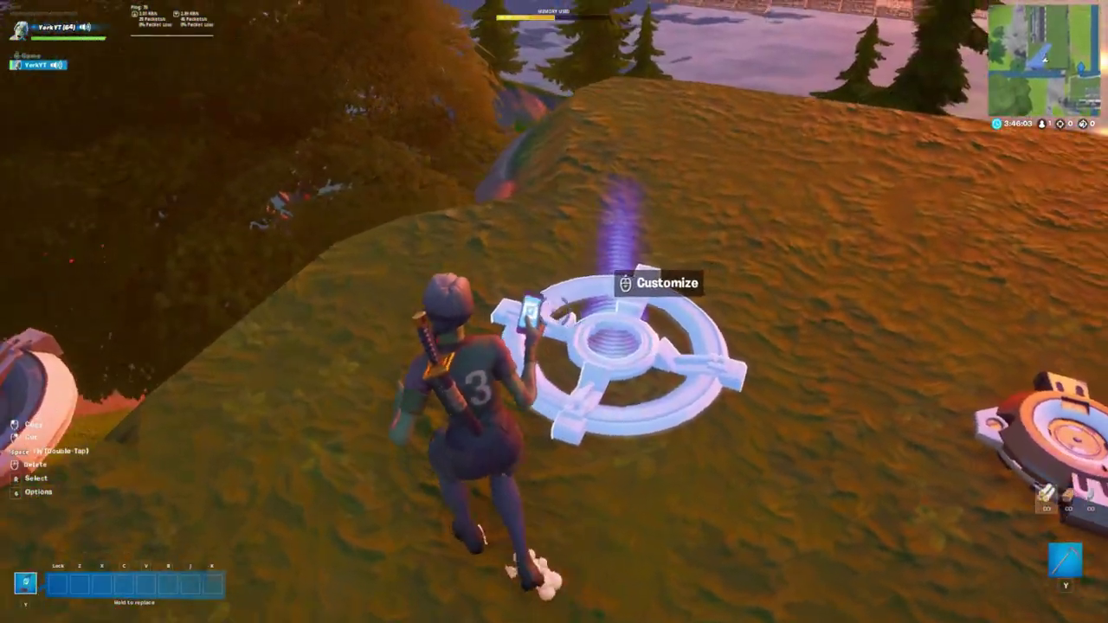
Equip a matching set of shotguns for the Item Spawner, including the legendary Tactical Shotgun and epic Pump Shotgun
{"action": "key", "text": "Tab"}
{"action": "left_click", "coordinate": [740, 553]}
{"action": "scroll", "coordinate": [720, 260], "scroll_direction": "up", "scroll_amount": 4}
{"action": "left_click", "coordinate": [877, 444]}
{"action": "left_click", "coordinate": [642, 230]}
{"action": "left_click", "coordinate": [403, 356]}
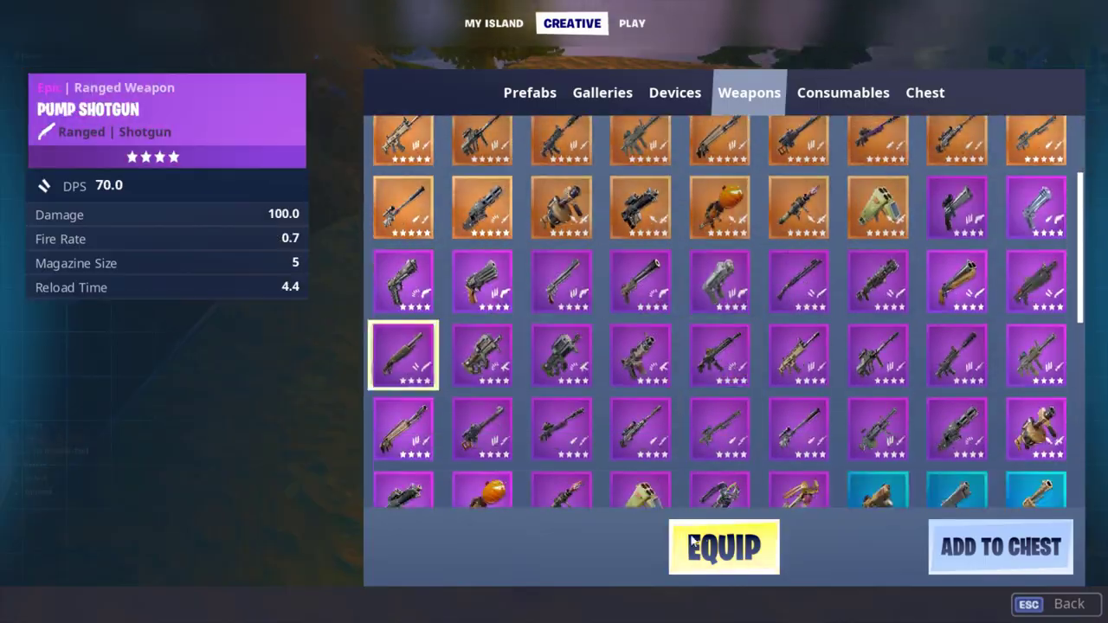
{"action": "left_click", "coordinate": [697, 559]}
Drop the equipped shotguns from the player's inventory onto the Item Spawner
{"action": "left_click", "coordinate": [632, 23]}
{"action": "left_click_drag", "start_coordinate": [744, 497], "coordinate": [587, 369]}
{"action": "left_click_drag", "start_coordinate": [810, 495], "coordinate": [632, 426]}
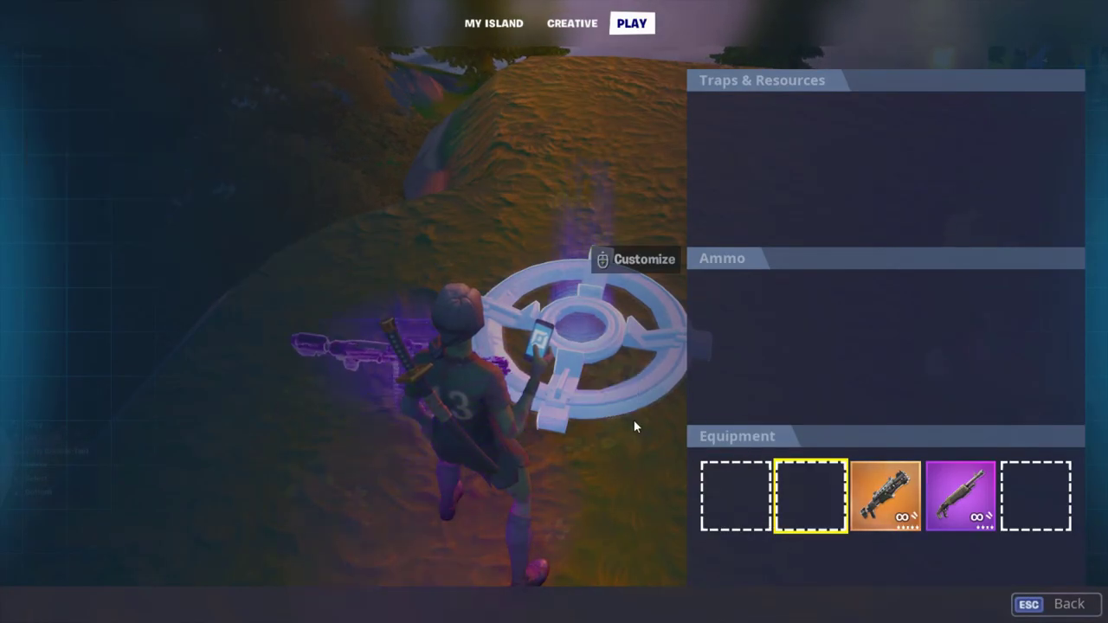
{"action": "left_click_drag", "start_coordinate": [884, 495], "coordinate": [551, 380]}
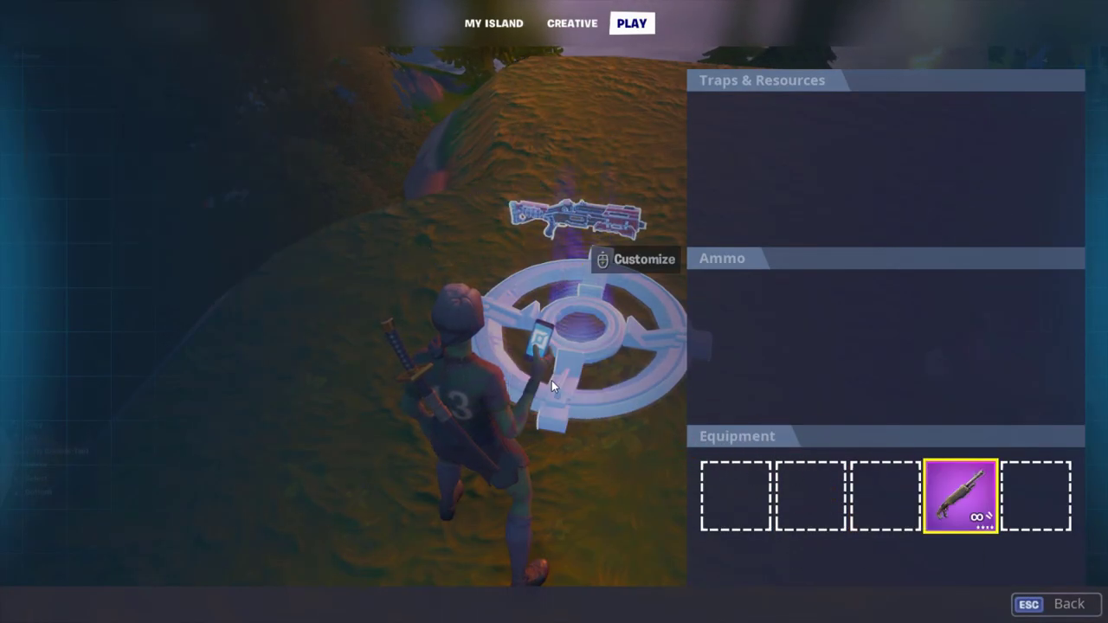
{"action": "key", "text": "Escape"}
Equip another weapon from the Creative inventory and drop the carried weapons onto the next weapon device
{"action": "key", "text": "Tab"}
{"action": "left_click", "coordinate": [572, 24]}
{"action": "left_click", "coordinate": [563, 299]}
{"action": "left_click", "coordinate": [725, 547]}
{"action": "left_click", "coordinate": [632, 23]}
{"action": "left_click_drag", "start_coordinate": [735, 496], "coordinate": [606, 424]}
{"action": "left_click_drag", "start_coordinate": [811, 496], "coordinate": [614, 424]}
{"action": "left_click_drag", "start_coordinate": [884, 496], "coordinate": [615, 425]}
{"action": "key", "text": "Escape"}
Walk to the next Item Spawner and drop the uncommon and rare Submachine Guns and the epic SMG onto it
{"action": "key", "text": "w"}
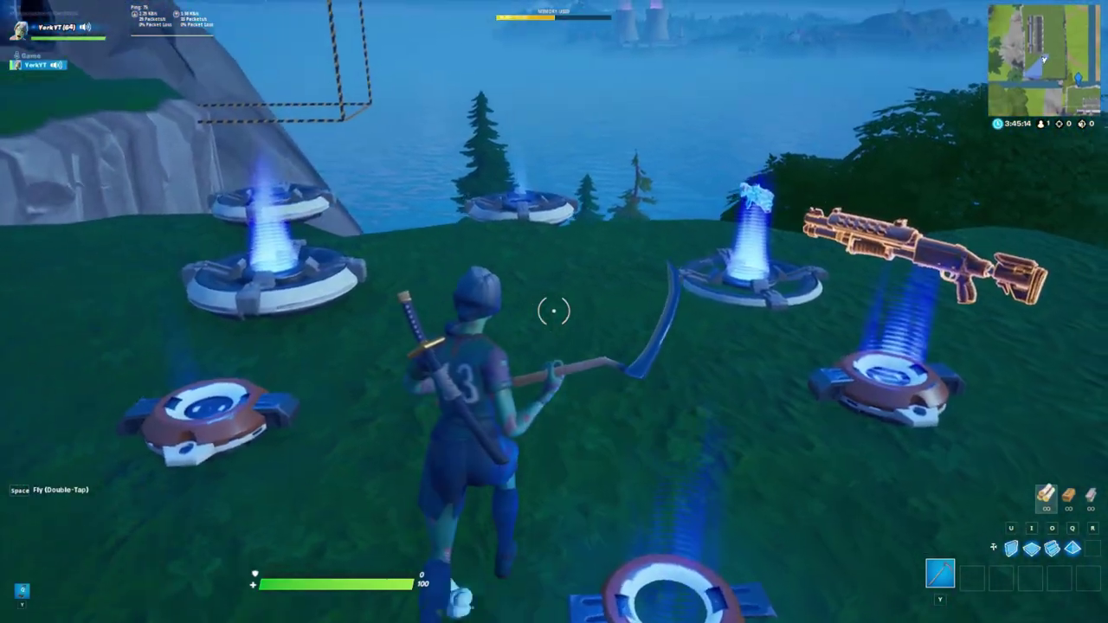
{"action": "left_click", "coordinate": [554, 312]}
{"action": "key", "text": "w"}
{"action": "key", "text": "Tab"}
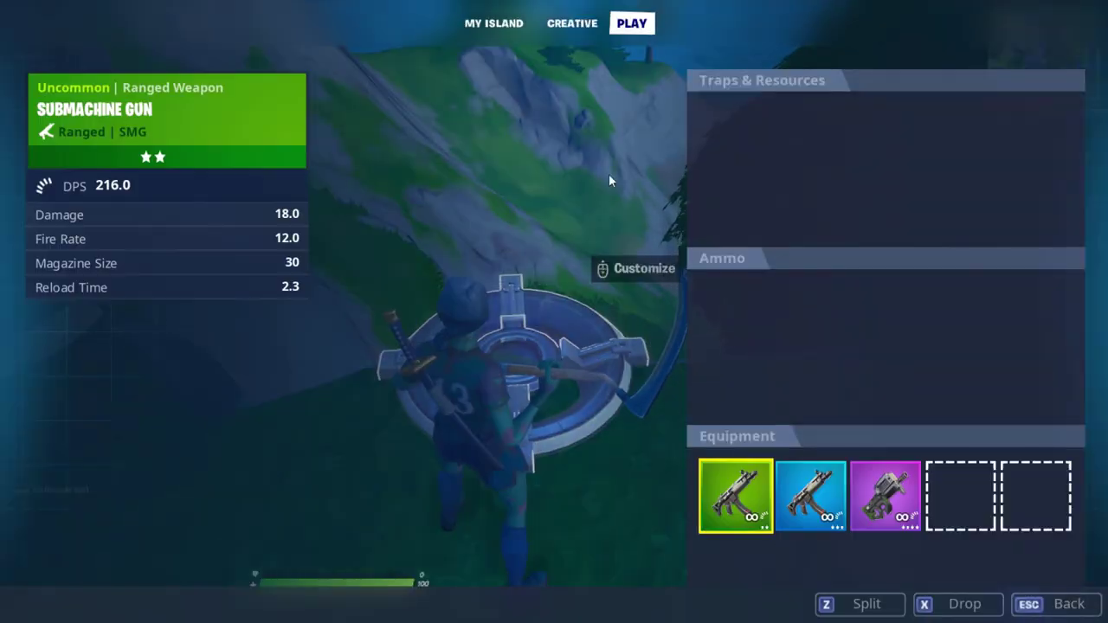
{"action": "left_click_drag", "start_coordinate": [817, 488], "coordinate": [586, 386]}
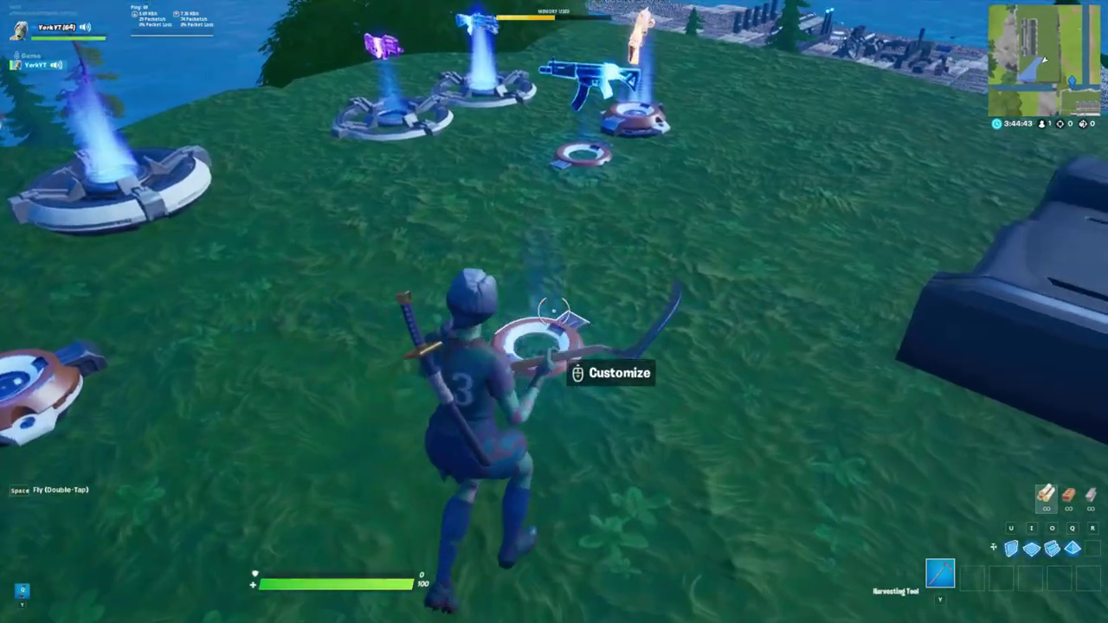
Load the remaining Item Spawners with epic assault rifles, rocket launchers, and fish and shield consumables
{"action": "key", "text": "Tab"}
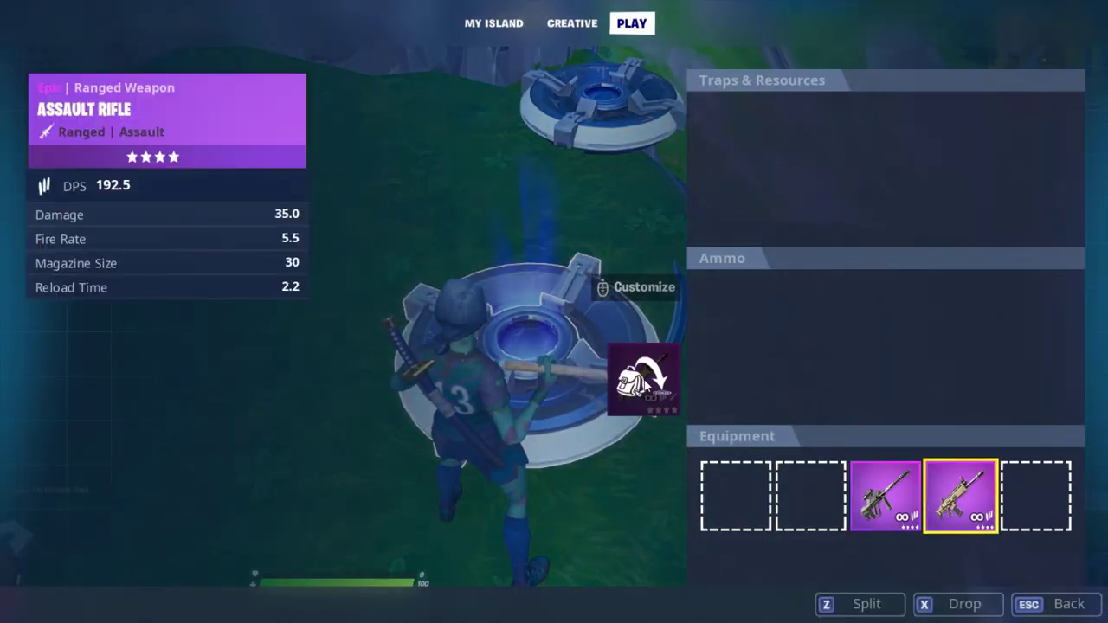
{"action": "key", "text": "Tab"}
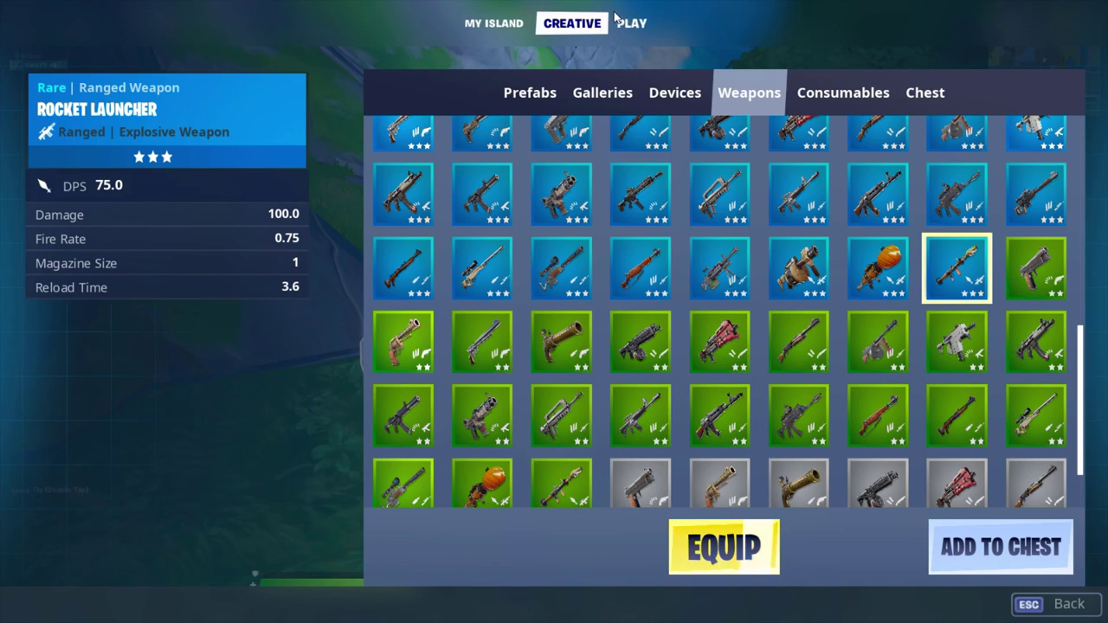
{"action": "left_click", "coordinate": [617, 19]}
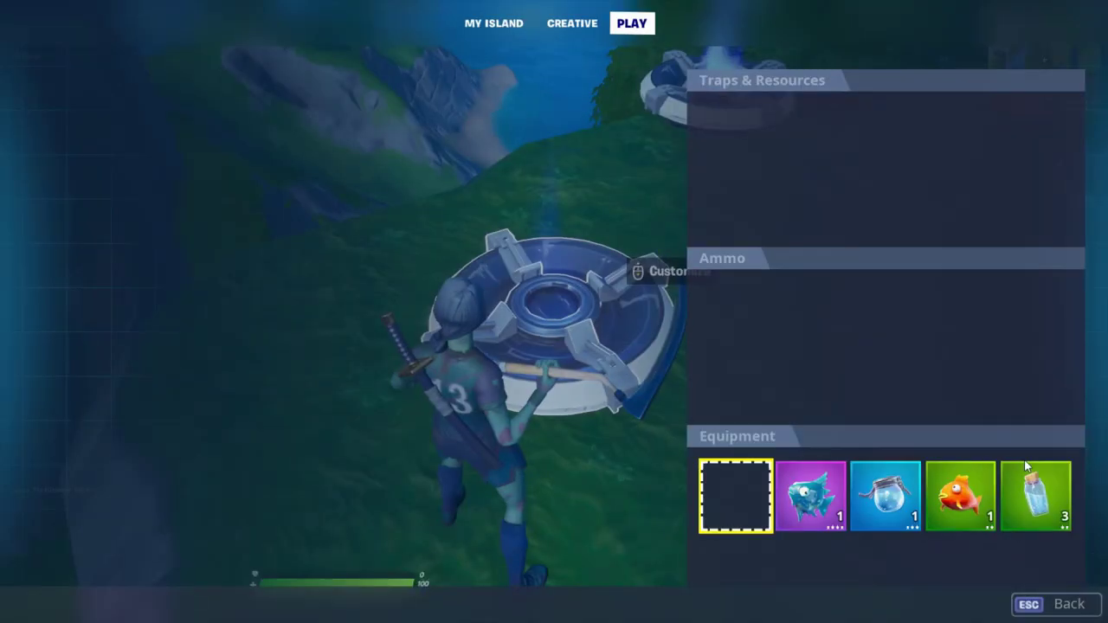
{"action": "left_click_drag", "start_coordinate": [910, 472], "coordinate": [511, 321]}
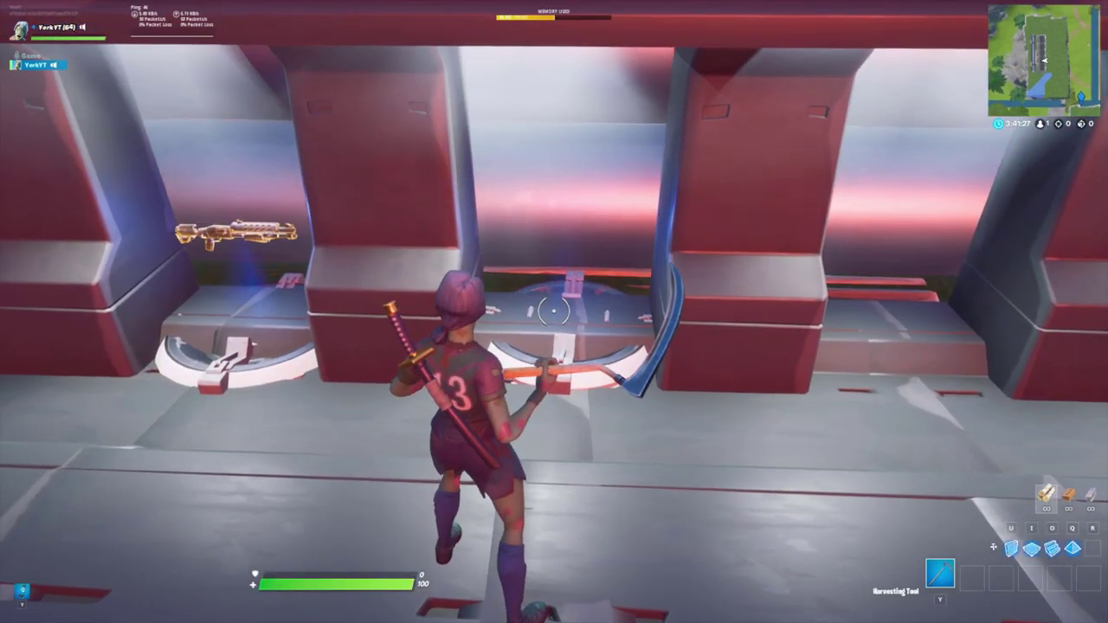
Pick up the counter section in front of the wall's Item Spawners with the phone tool
{"action": "key", "text": "y"}
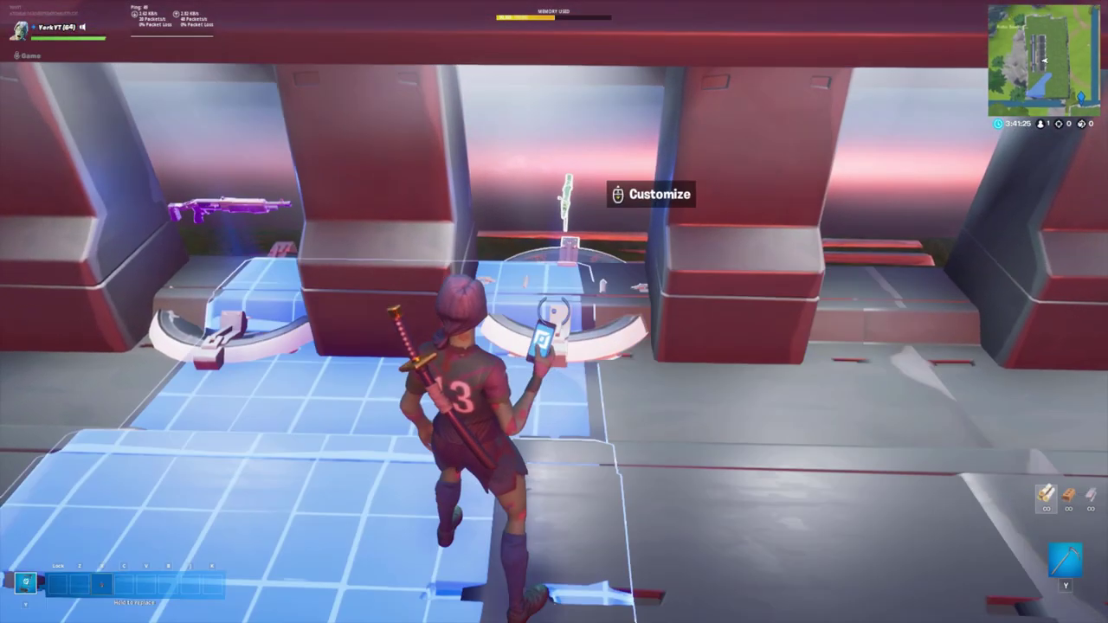
{"action": "right_click", "coordinate": [554, 312]}
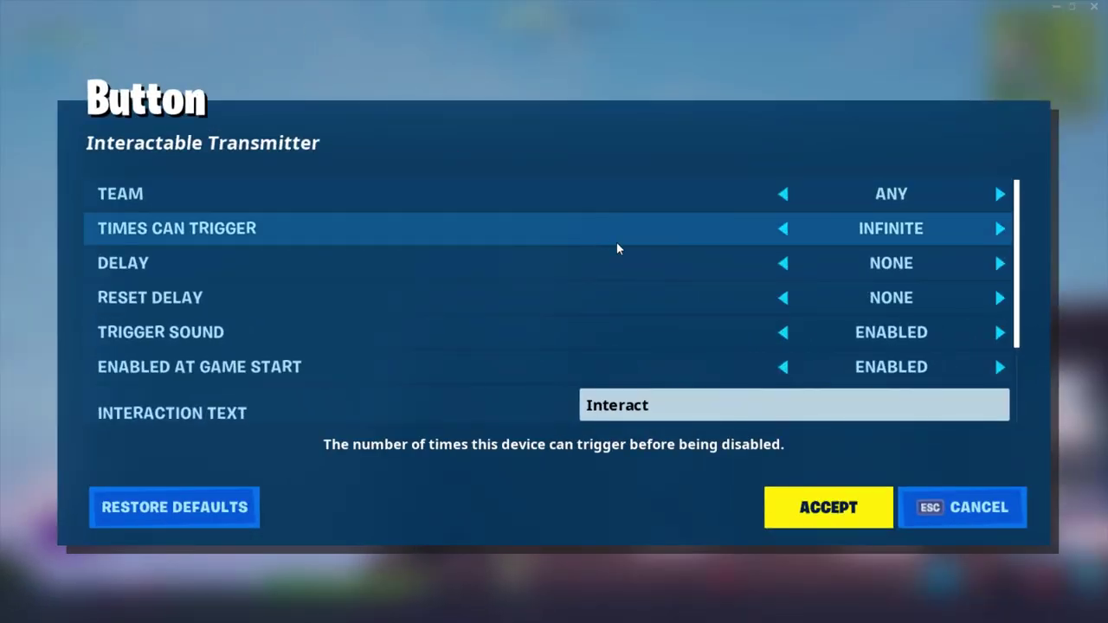
Set the Button's interaction text to Next Weapon, have it transmit on Channel 2 when interacted with, and accept the settings
{"action": "type", "text": "Next Weapon"}
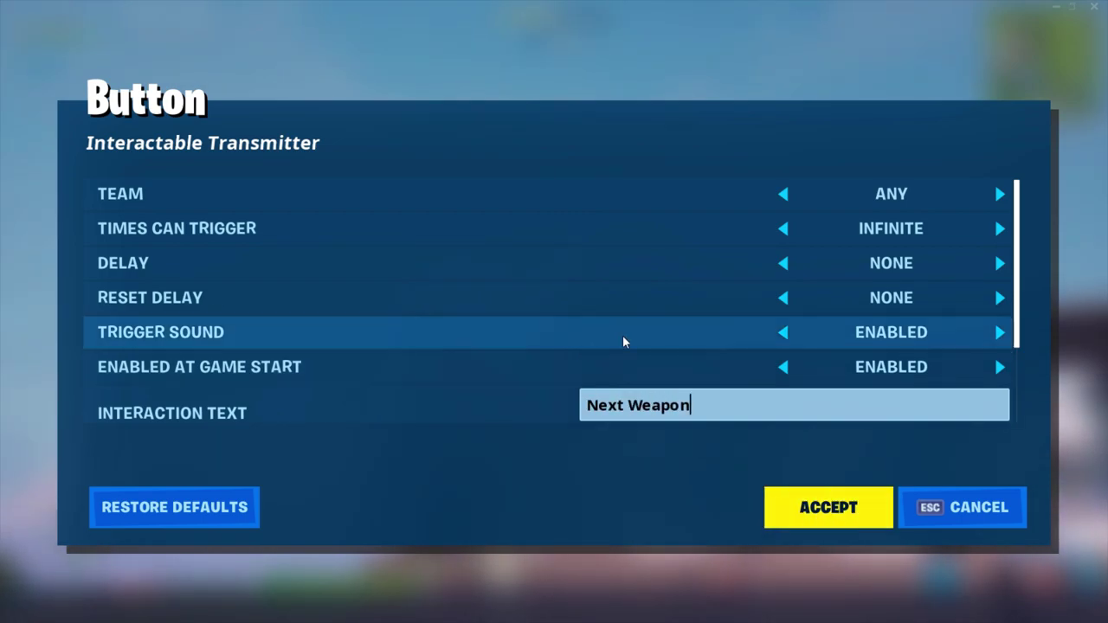
{"action": "scroll", "coordinate": [675, 320], "scroll_direction": "down", "scroll_amount": 4}
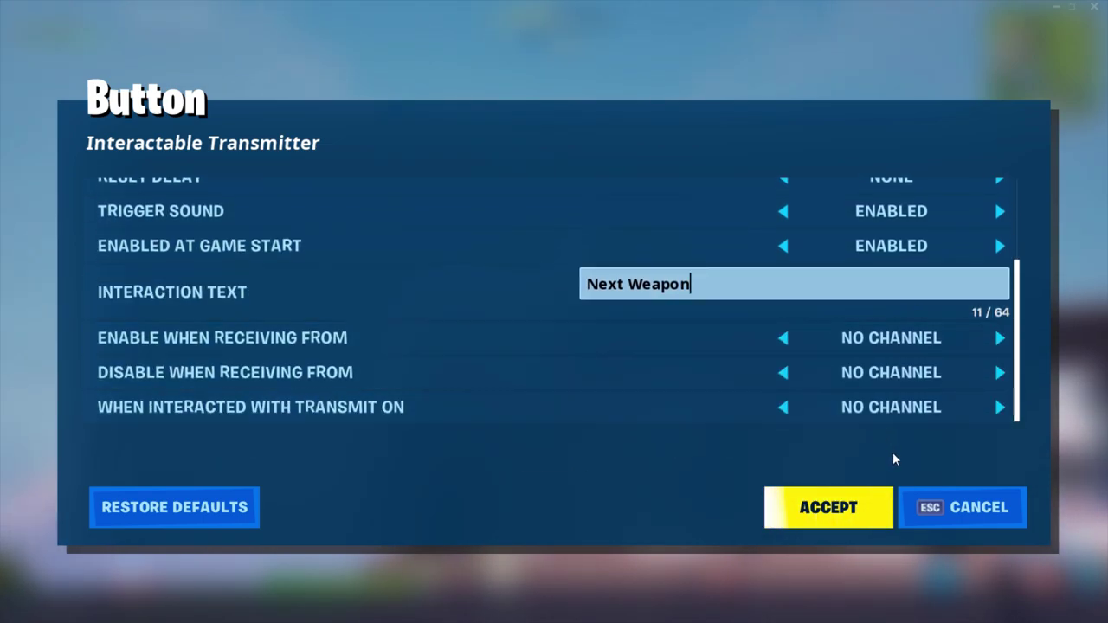
{"action": "left_click", "coordinate": [887, 410]}
{"action": "left_click", "coordinate": [887, 410]}
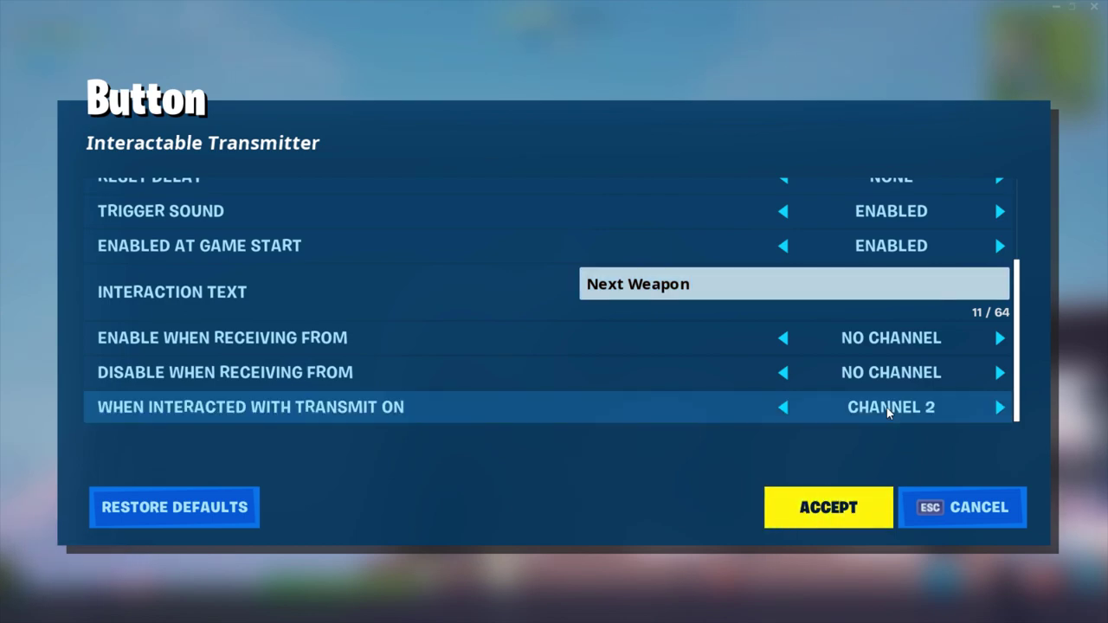
{"action": "left_click", "coordinate": [861, 511]}
Copy the Next Weapon Button onto the counter's second button stand and set it to transmit on Channel 3 when interacted with
{"action": "key", "text": "y"}
{"action": "left_click", "coordinate": [554, 296]}
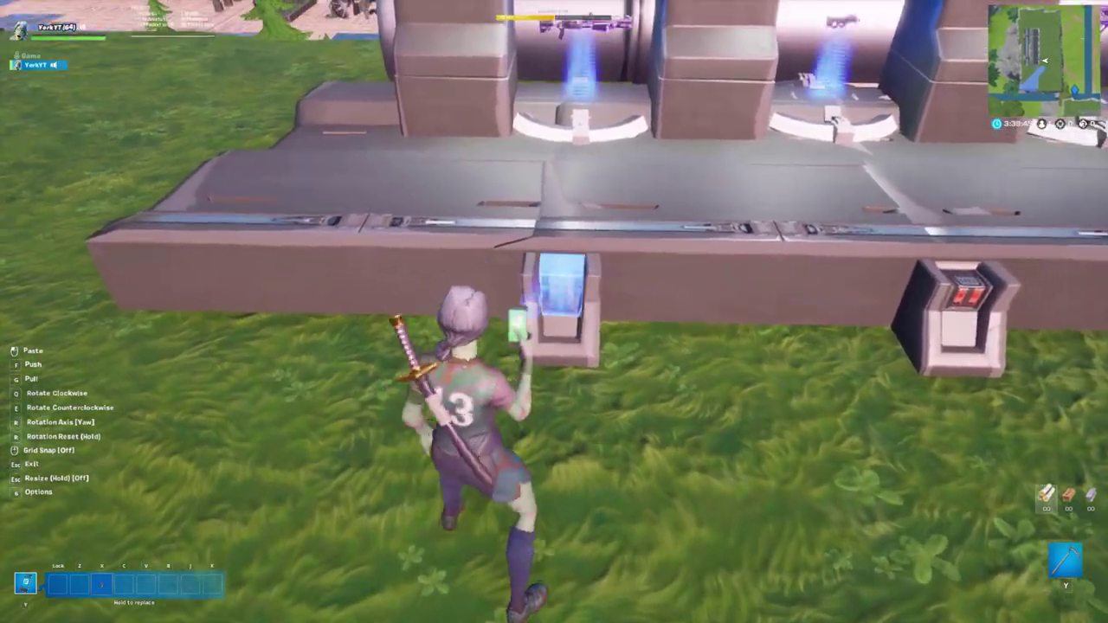
{"action": "left_click", "coordinate": [554, 312]}
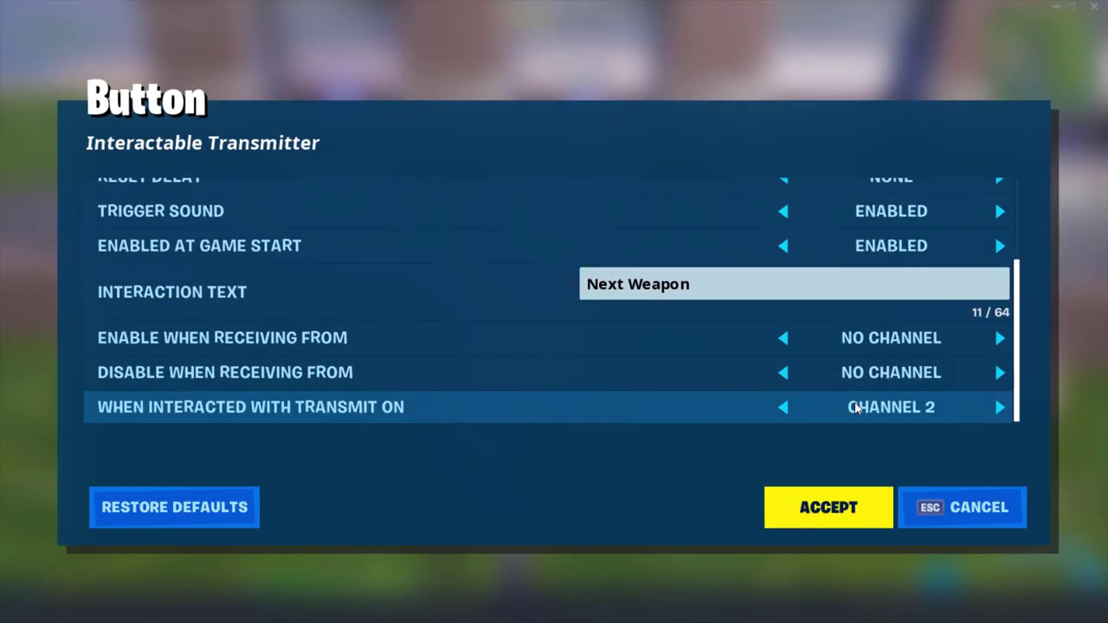
{"action": "left_click", "coordinate": [855, 408]}
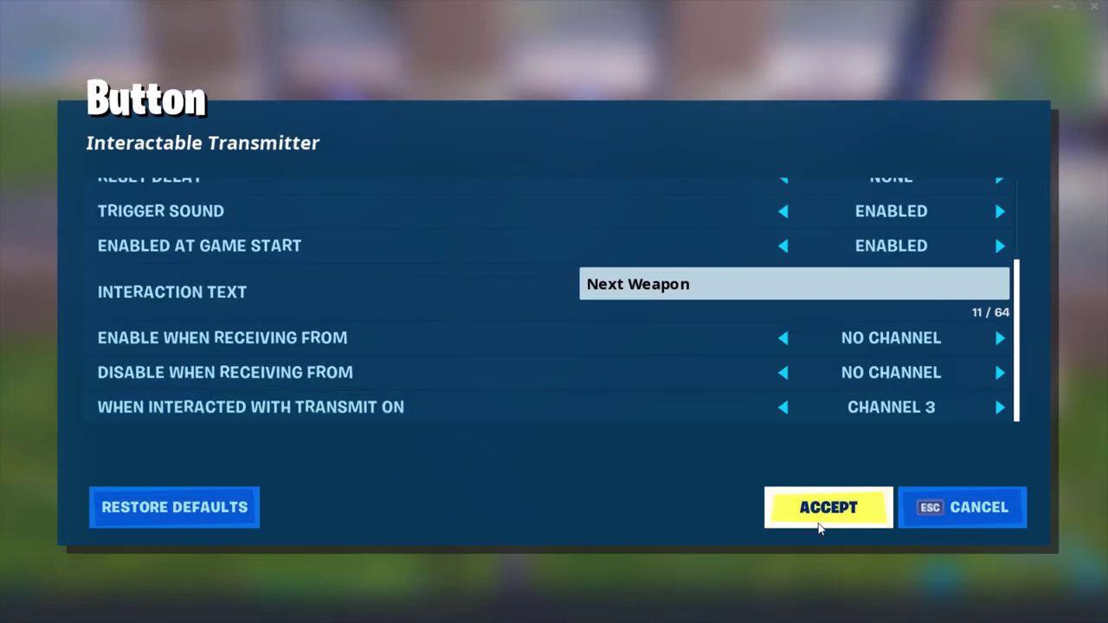
{"action": "left_click", "coordinate": [828, 511]}
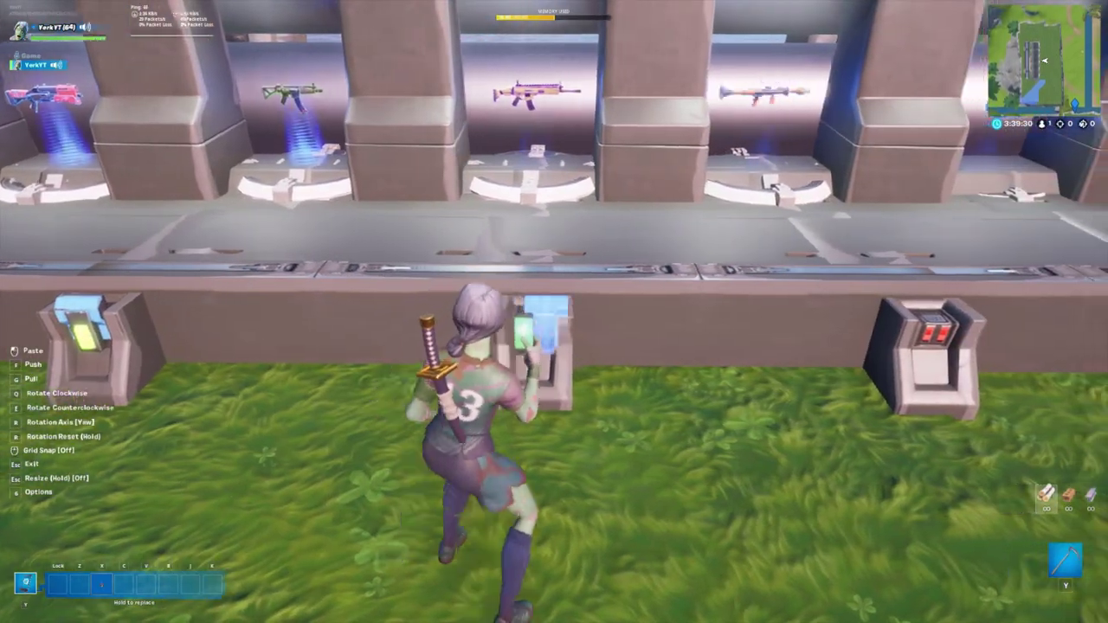
Place Next Weapon Button copies on the third and fourth stands, advancing the channel transmitted on when interacted with
{"action": "key", "text": "e"}
{"action": "key", "text": "Escape"}
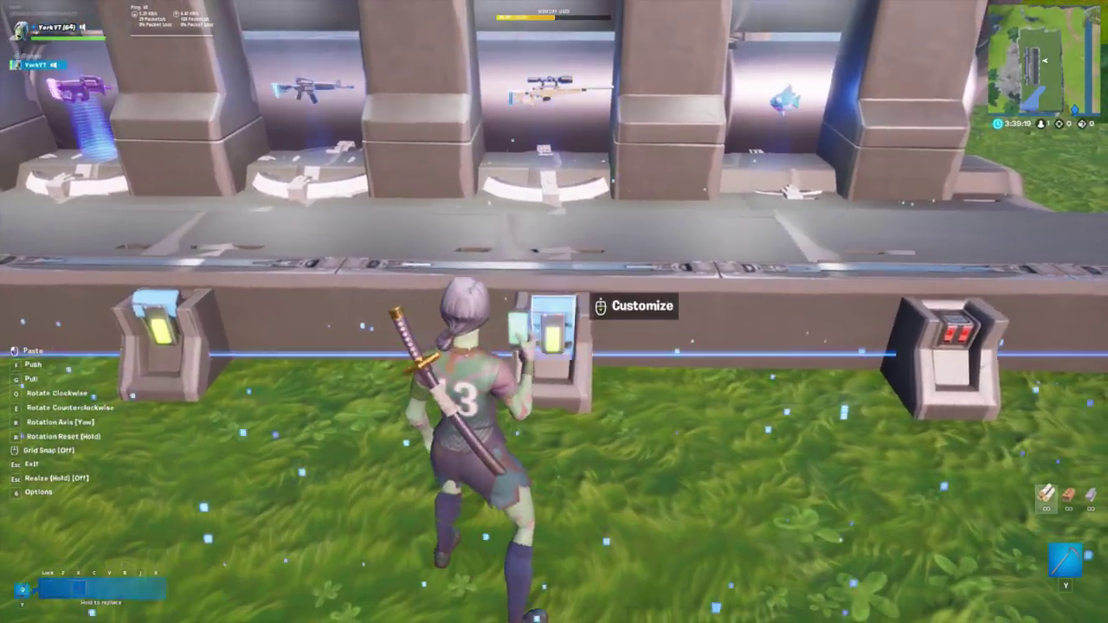
{"action": "scroll", "coordinate": [554, 311], "scroll_direction": "down", "scroll_amount": 1}
{"action": "scroll", "coordinate": [915, 364], "scroll_direction": "down", "scroll_amount": 5}
{"action": "left_click", "coordinate": [868, 410]}
{"action": "left_click", "coordinate": [827, 508]}
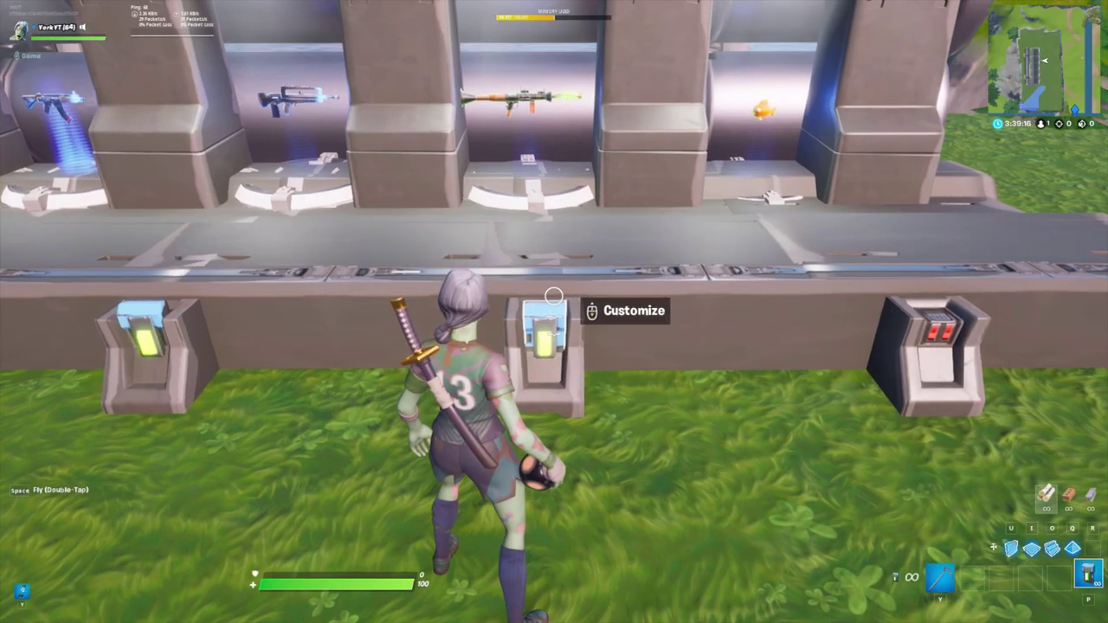
Copy the Button onto the stand in front of the fish spawner and set it to transmit on Channel 6
{"action": "left_click", "coordinate": [554, 311]}
{"action": "key", "text": "d"}
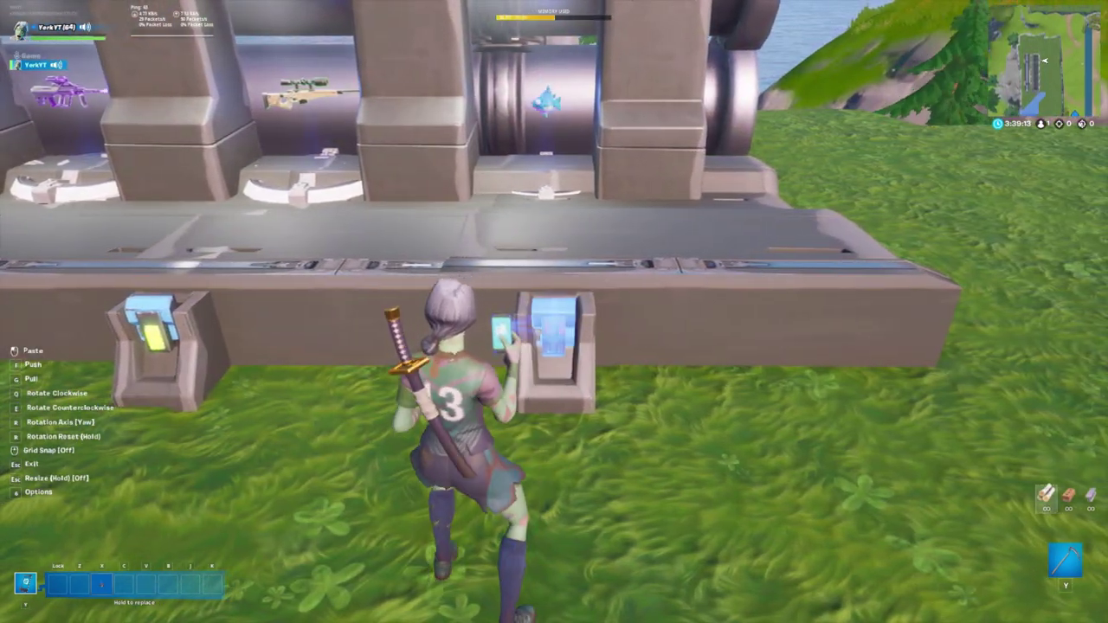
{"action": "left_click", "coordinate": [553, 312]}
{"action": "key", "text": "Escape"}
{"action": "scroll", "coordinate": [554, 311], "scroll_direction": "down", "scroll_amount": 1}
{"action": "scroll", "coordinate": [834, 364], "scroll_direction": "down", "scroll_amount": 5}
{"action": "left_click", "coordinate": [853, 408]}
{"action": "left_click", "coordinate": [827, 507]}
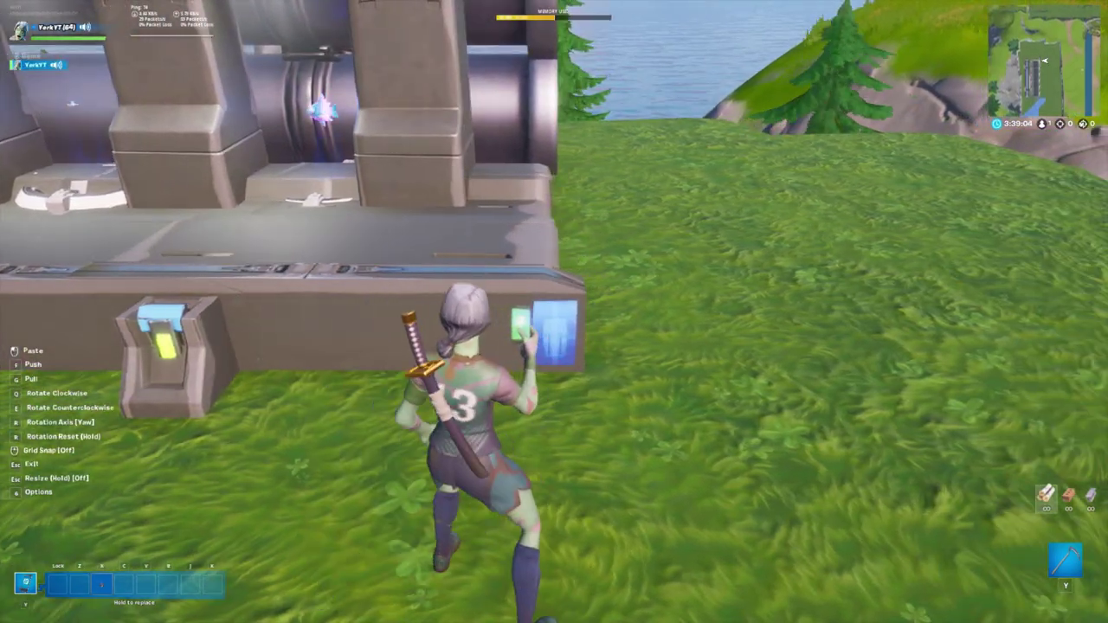
Paste one more Button at the far end of the counter and change its interaction text to Grant Loadout
{"action": "left_click", "coordinate": [554, 312]}
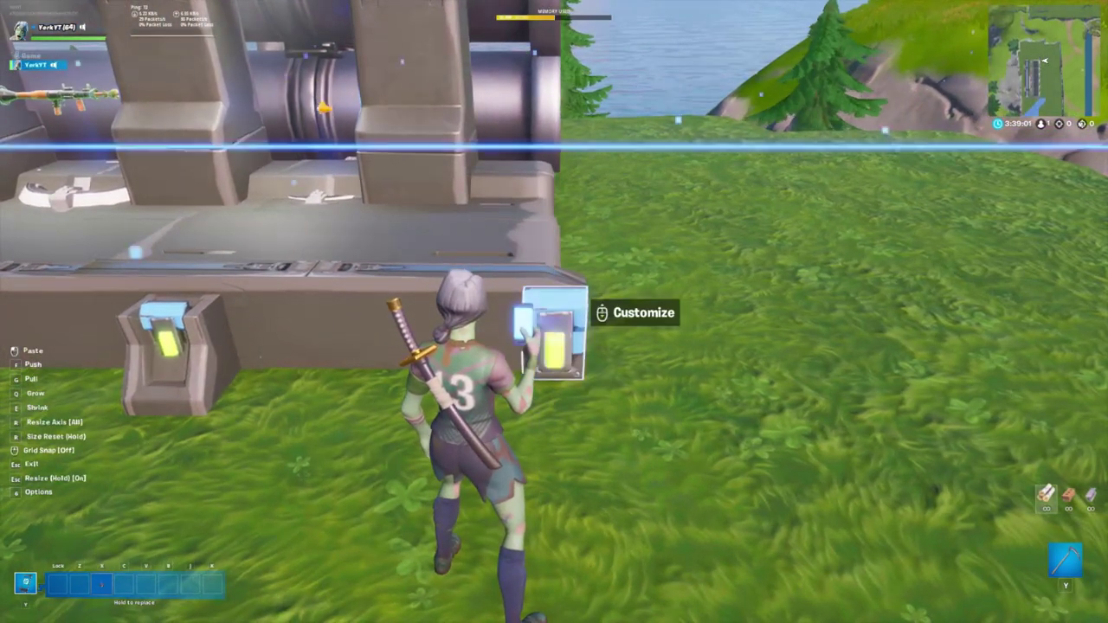
{"action": "key", "text": "e"}
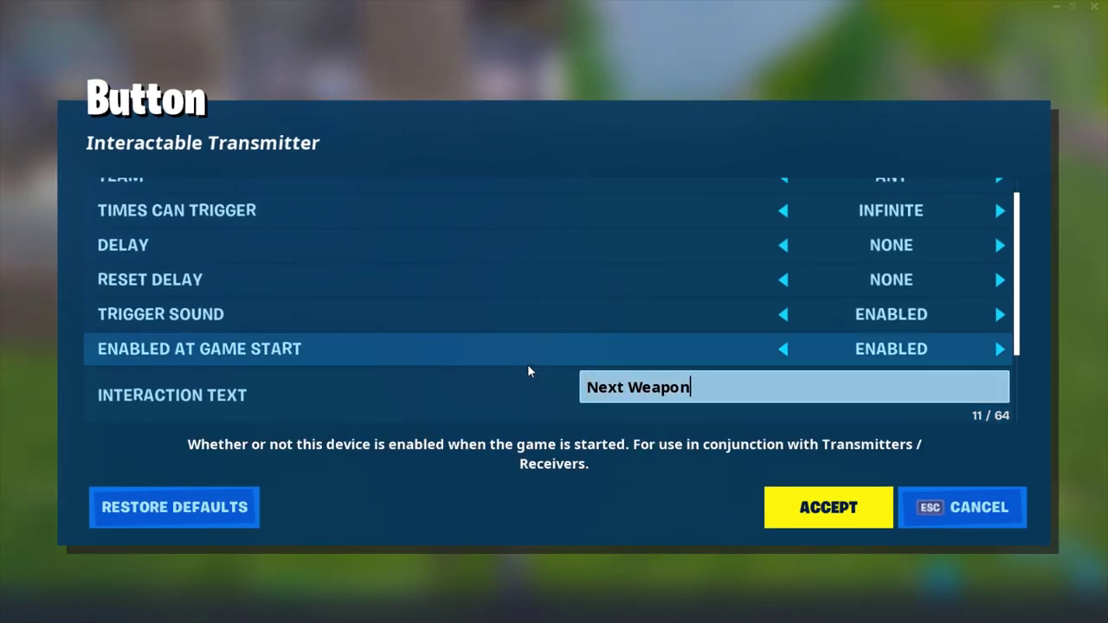
{"action": "key", "text": "BackSpace"}
{"action": "key", "text": "BackSpace"}
{"action": "key", "text": "BackSpace"}
{"action": "key", "text": "BackSpace"}
{"action": "key", "text": "BackSpace"}
{"action": "key", "text": "BackSpace"}
{"action": "key", "text": "BackSpace"}
{"action": "key", "text": "BackSpace"}
{"action": "key", "text": "BackSpace"}
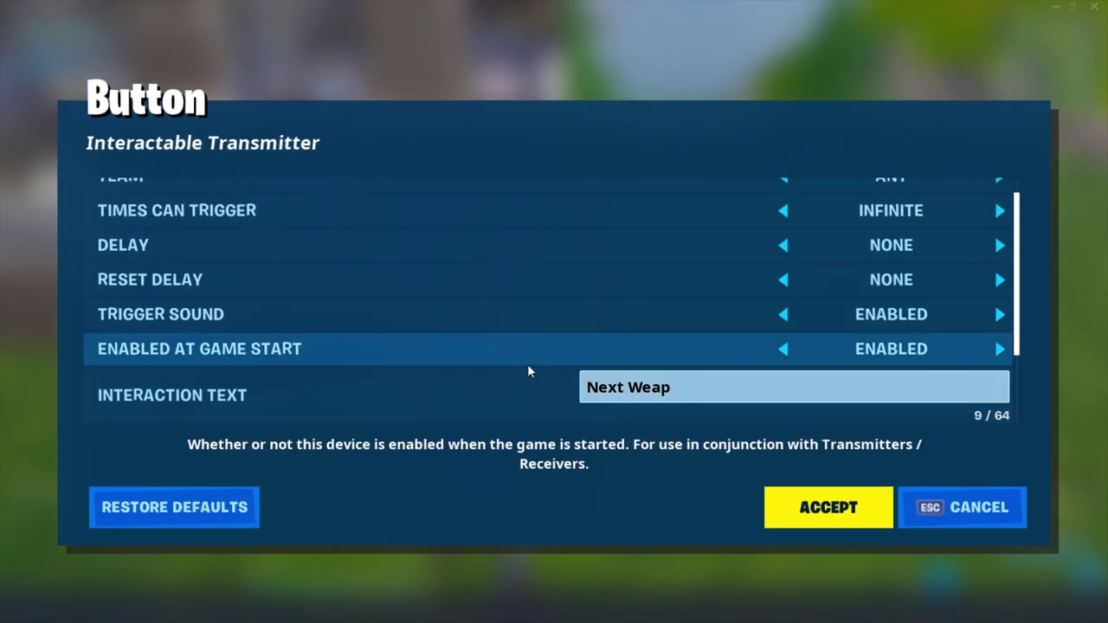
{"action": "key", "text": "BackSpace"}
{"action": "key", "text": "BackSpace"}
{"action": "type", "text": "Gra"}
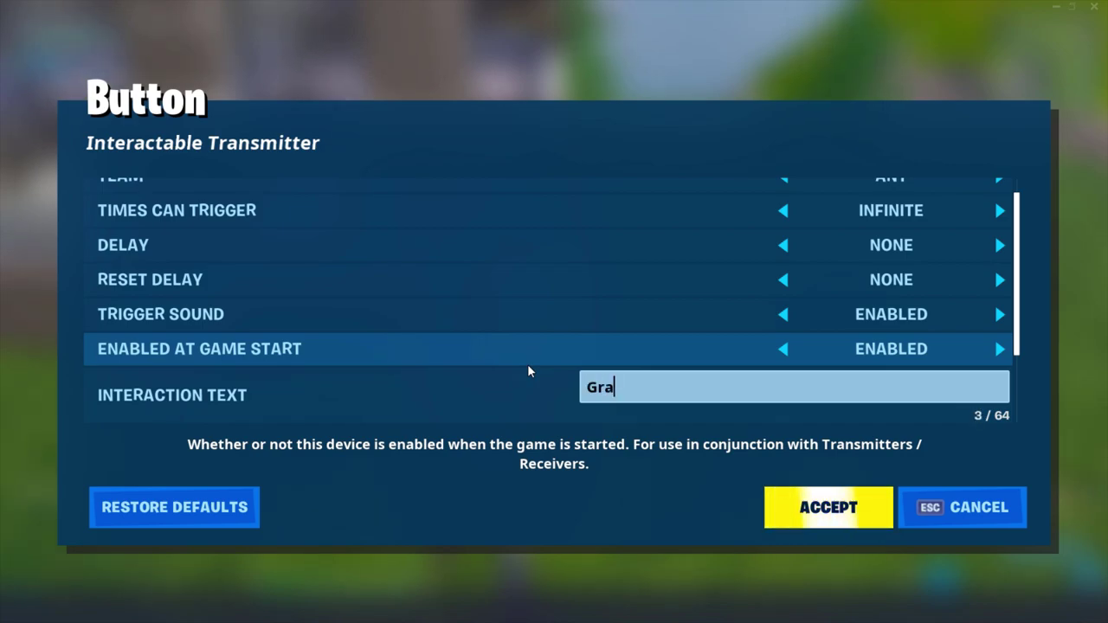
{"action": "type", "text": "nt Loado"}
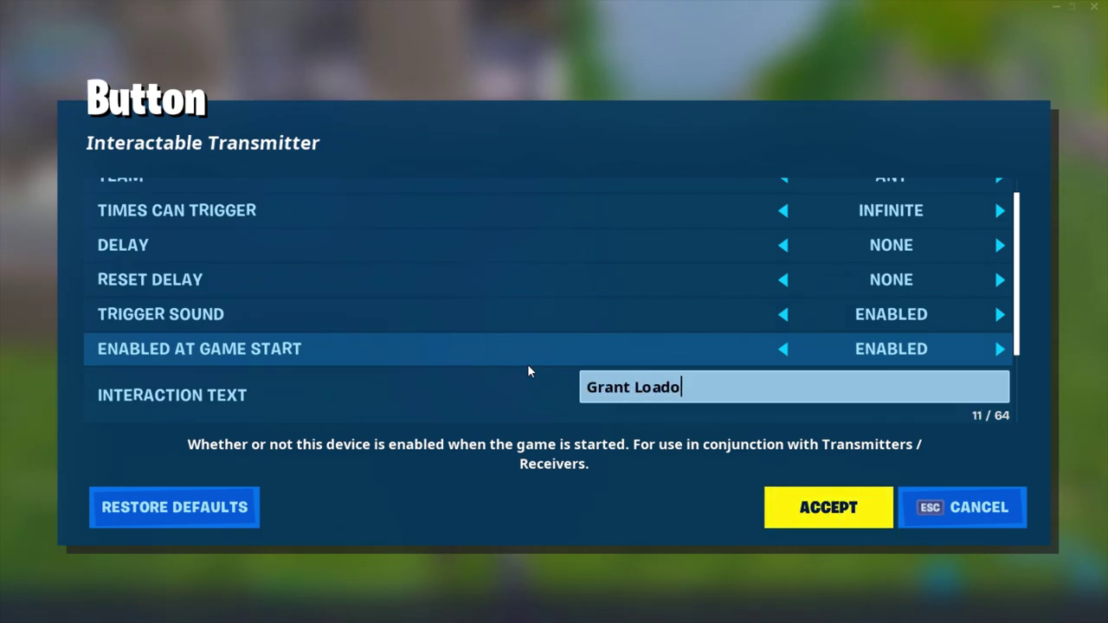
{"action": "type", "text": "ut"}
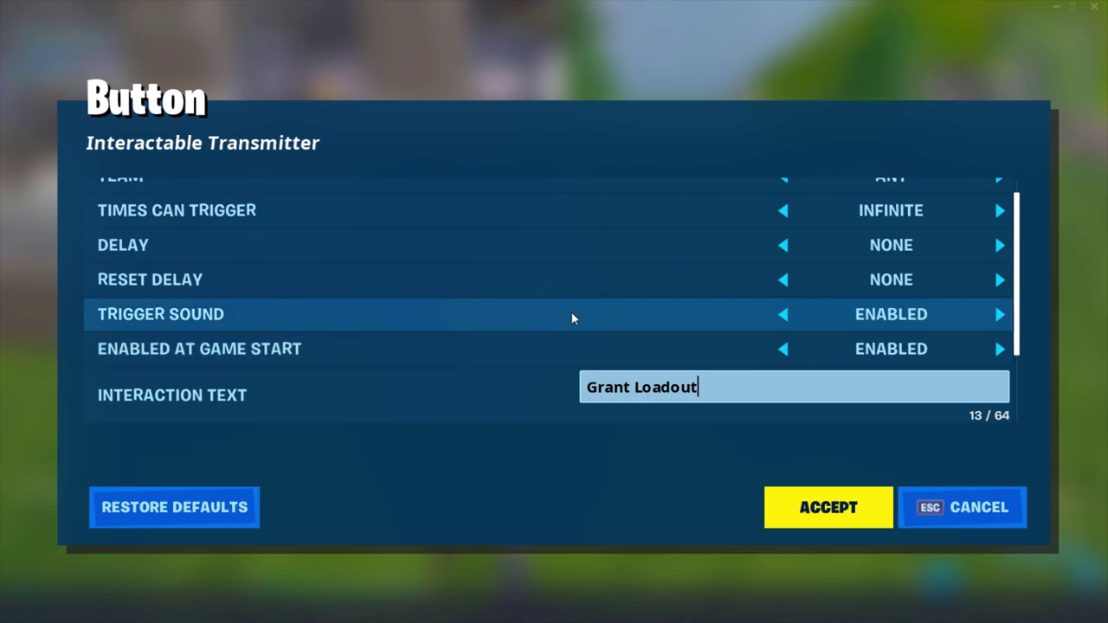
Lower the channel that the Grant Loadout Button transmits on when interacted with
{"action": "scroll", "coordinate": [645, 413], "scroll_direction": "down", "scroll_amount": 3}
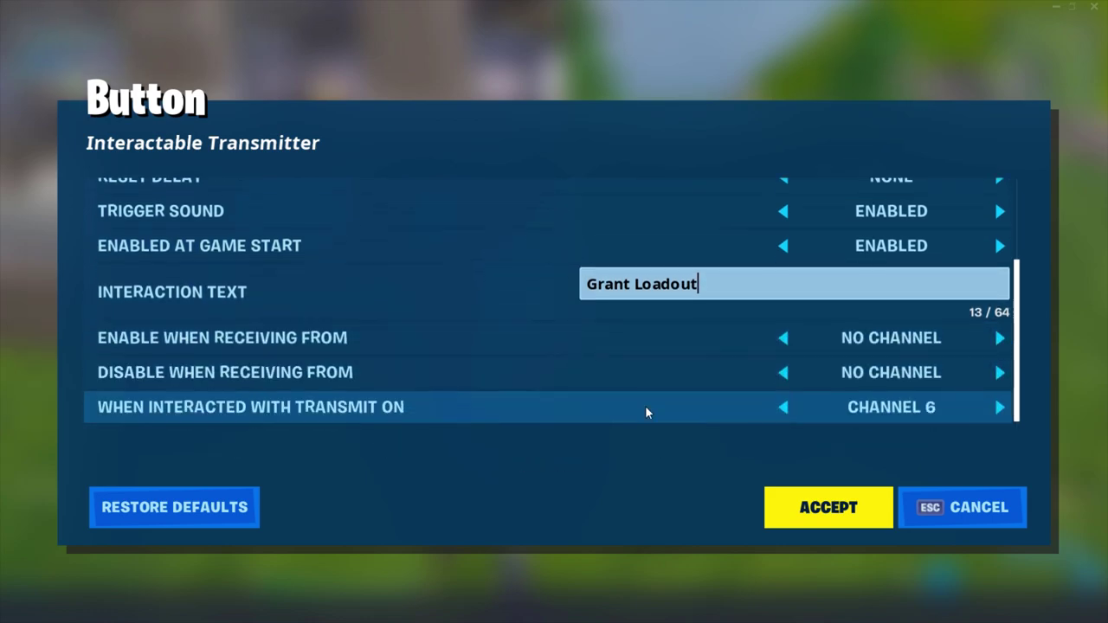
{"action": "left_click", "coordinate": [787, 413]}
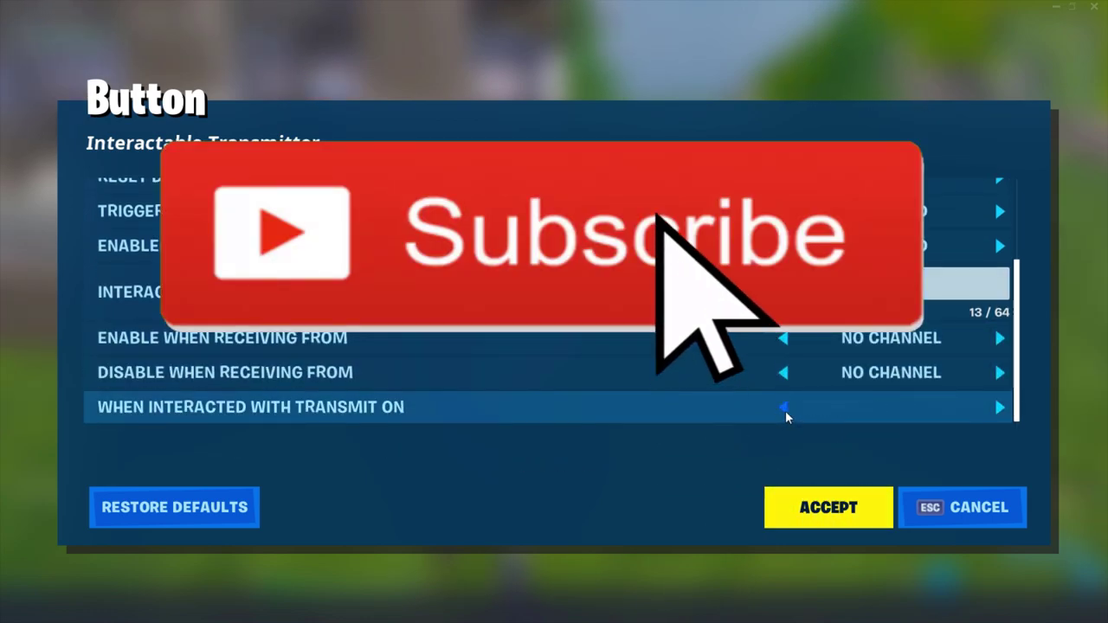
{"action": "left_click", "coordinate": [786, 411]}
{"action": "left_click", "coordinate": [786, 411]}
{"action": "left_click", "coordinate": [786, 411]}
{"action": "left_click", "coordinate": [786, 412]}
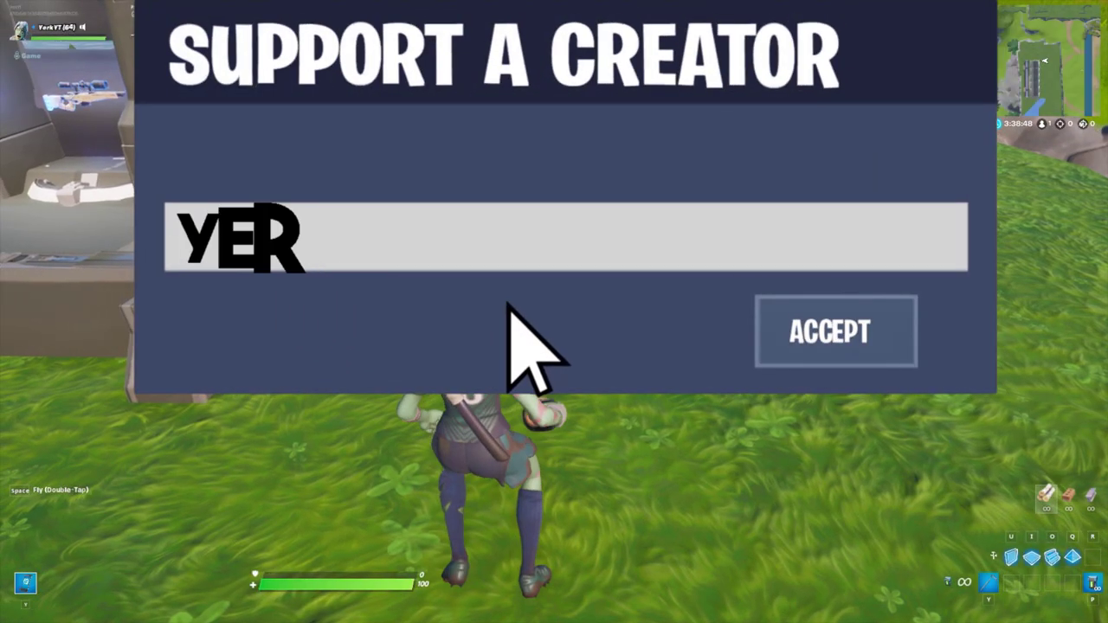
Equip a Capture Area from the Creative devices and set its capture radius to 1/4 tile
{"action": "key", "text": "y"}
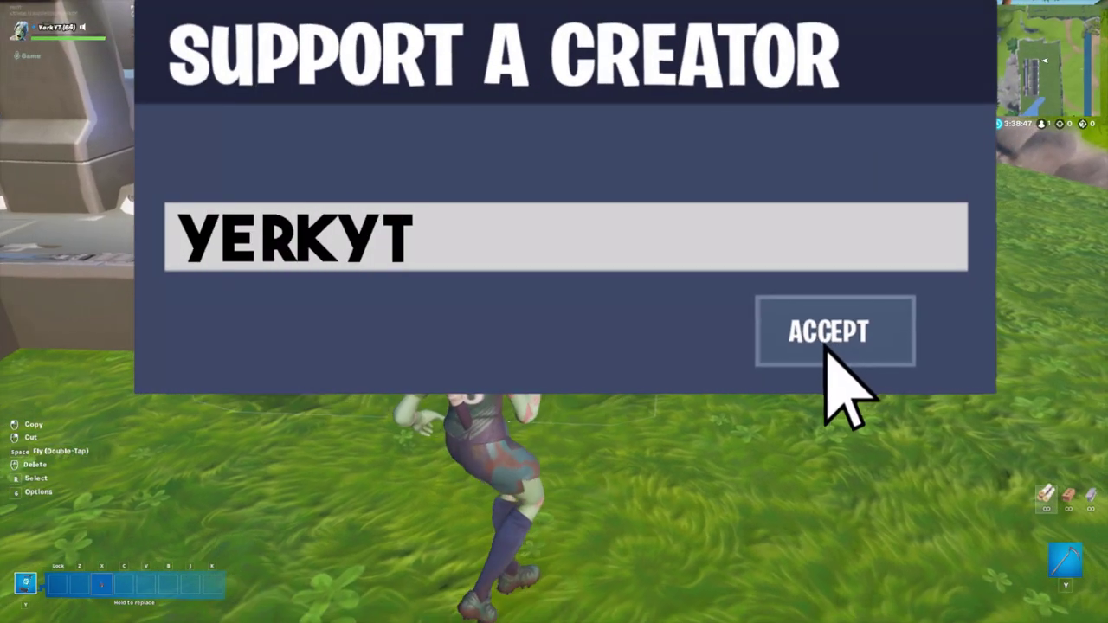
{"action": "key", "text": "Tab"}
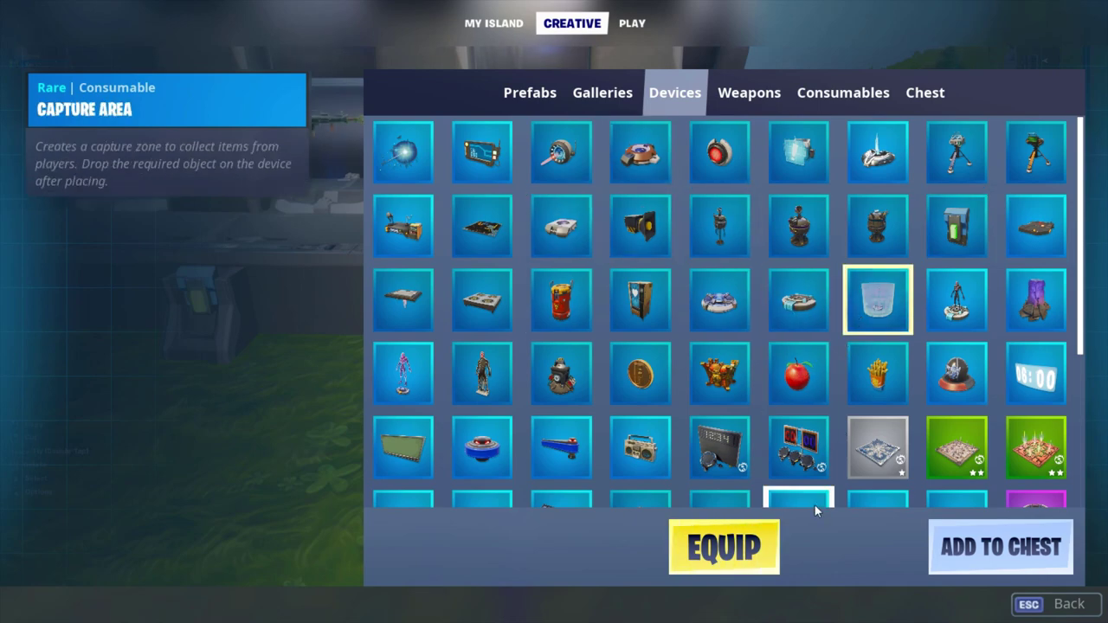
{"action": "left_click", "coordinate": [724, 547]}
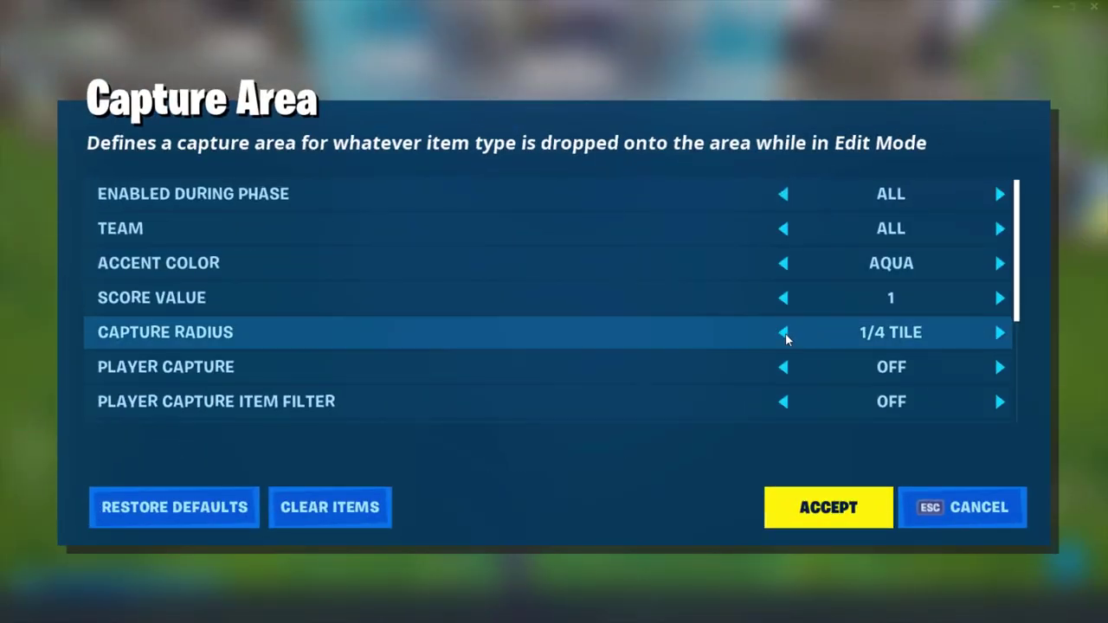
{"action": "left_click", "coordinate": [781, 332]}
{"action": "scroll", "coordinate": [759, 390], "scroll_direction": "down", "scroll_amount": 2}
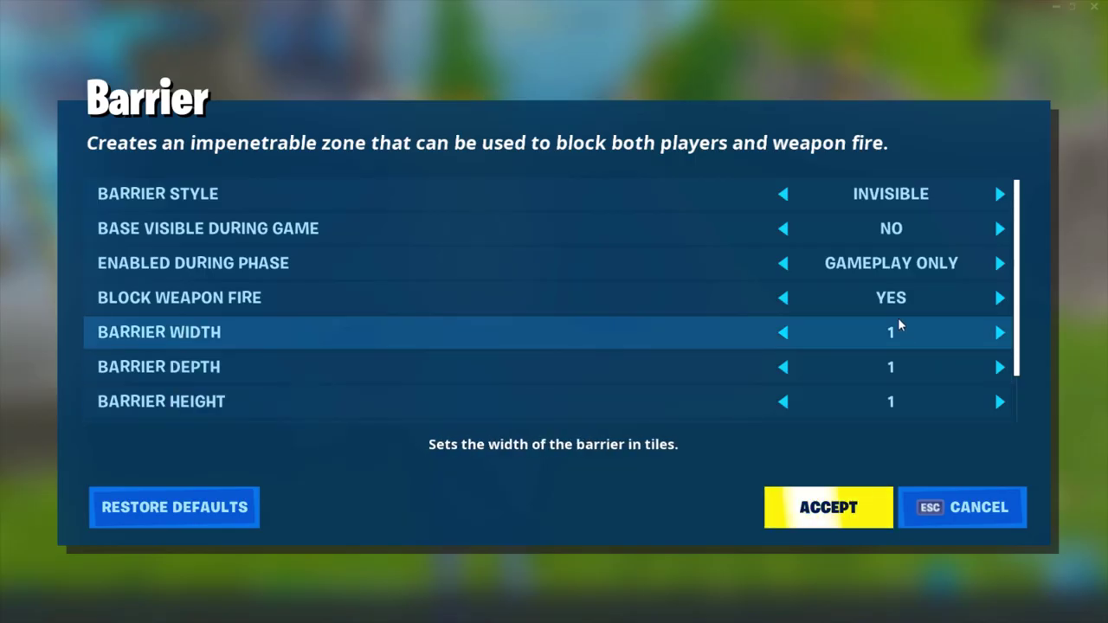
Adjust the Barrier's width in its settings
{"action": "left_click", "coordinate": [898, 317]}
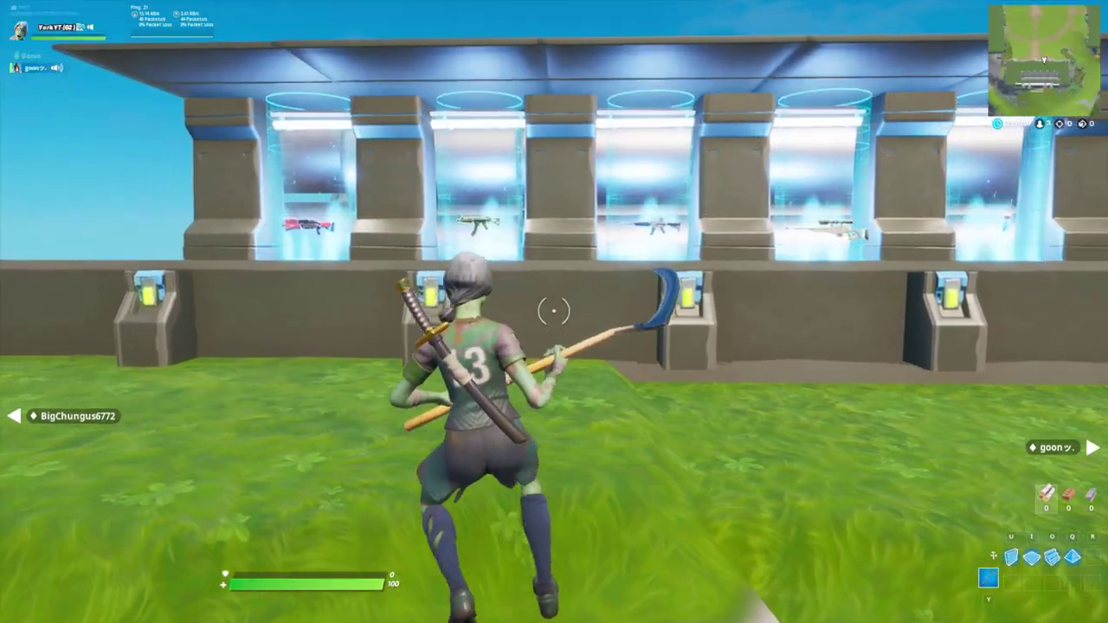
Walk along the finished weapon wall in the game and try the Next Weapon buttons at successive spawners
{"action": "key", "text": "a"}
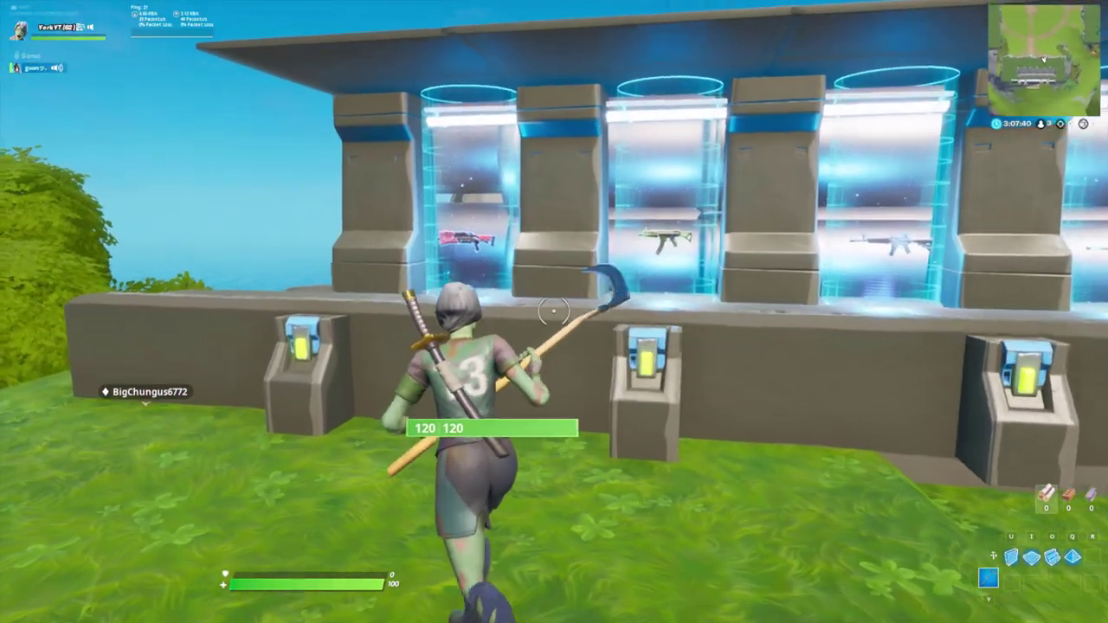
{"action": "key", "text": "w"}
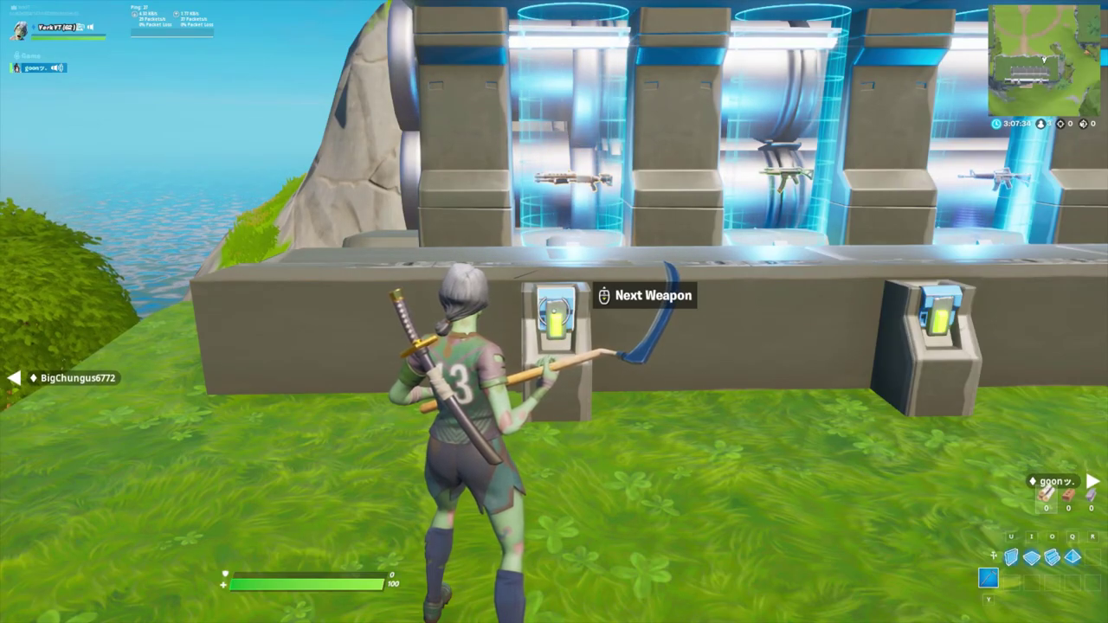
{"action": "key", "text": "d"}
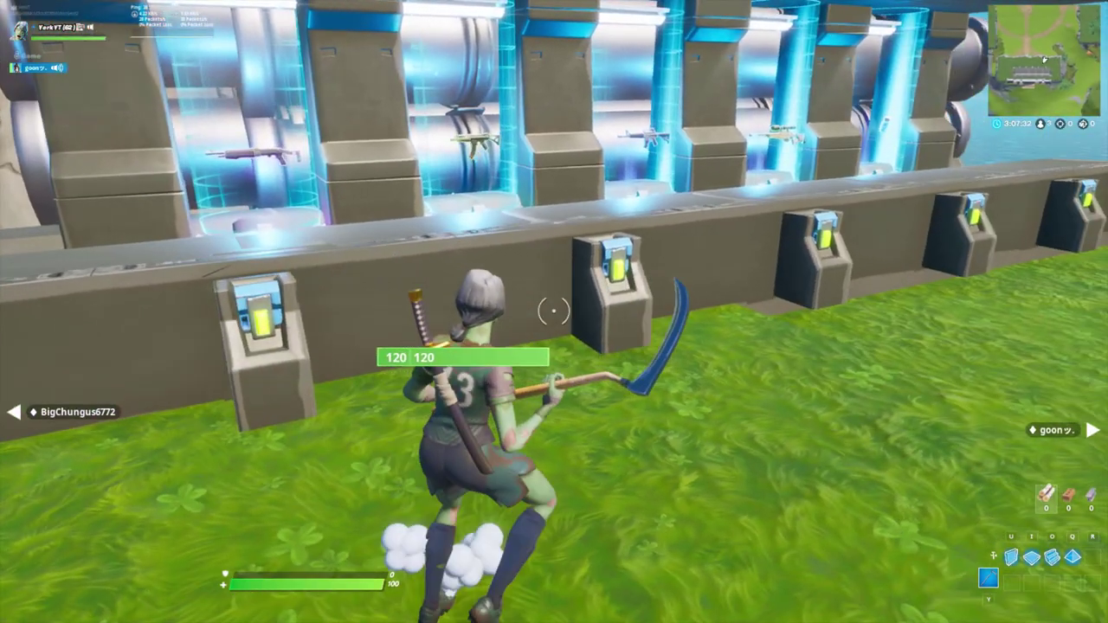
{"action": "scroll", "coordinate": [554, 311], "scroll_direction": "down", "scroll_amount": 1}
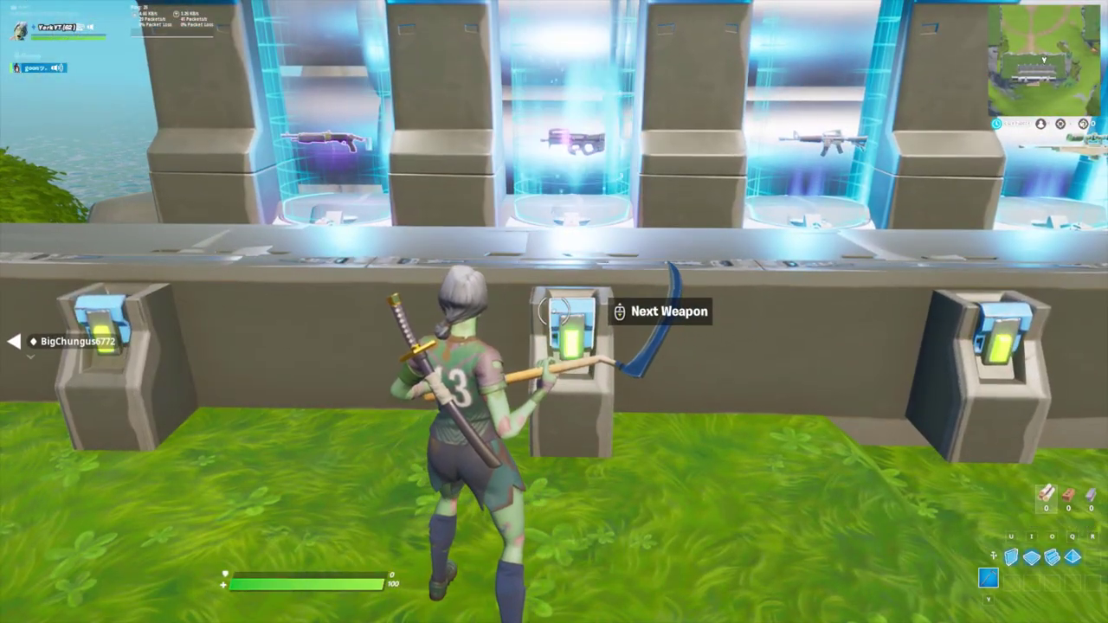
{"action": "key", "text": "d"}
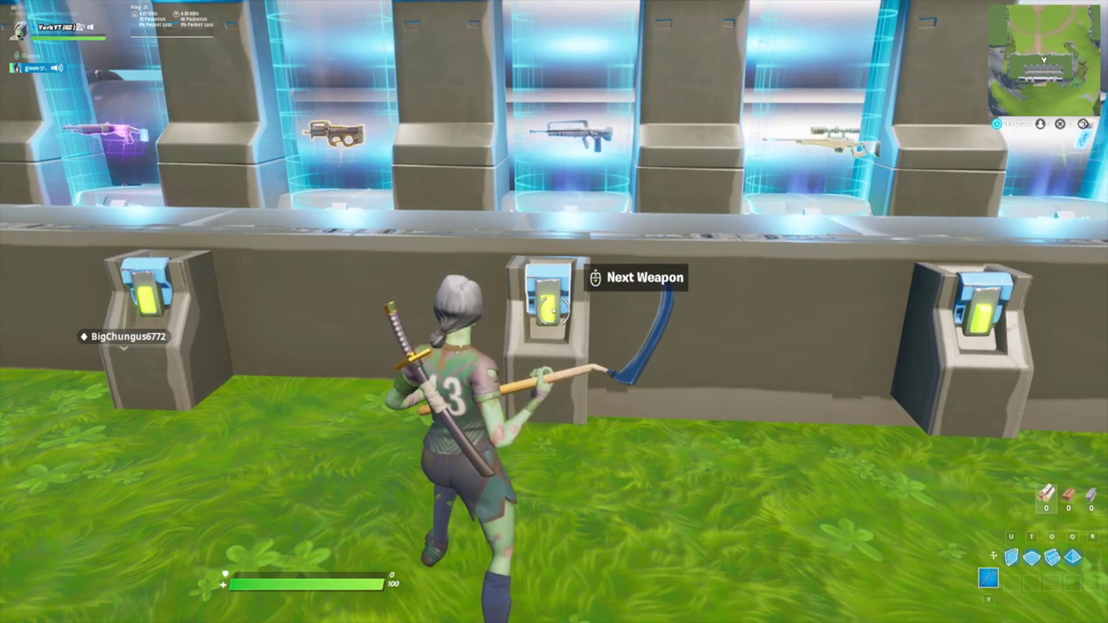
{"action": "key", "text": "d"}
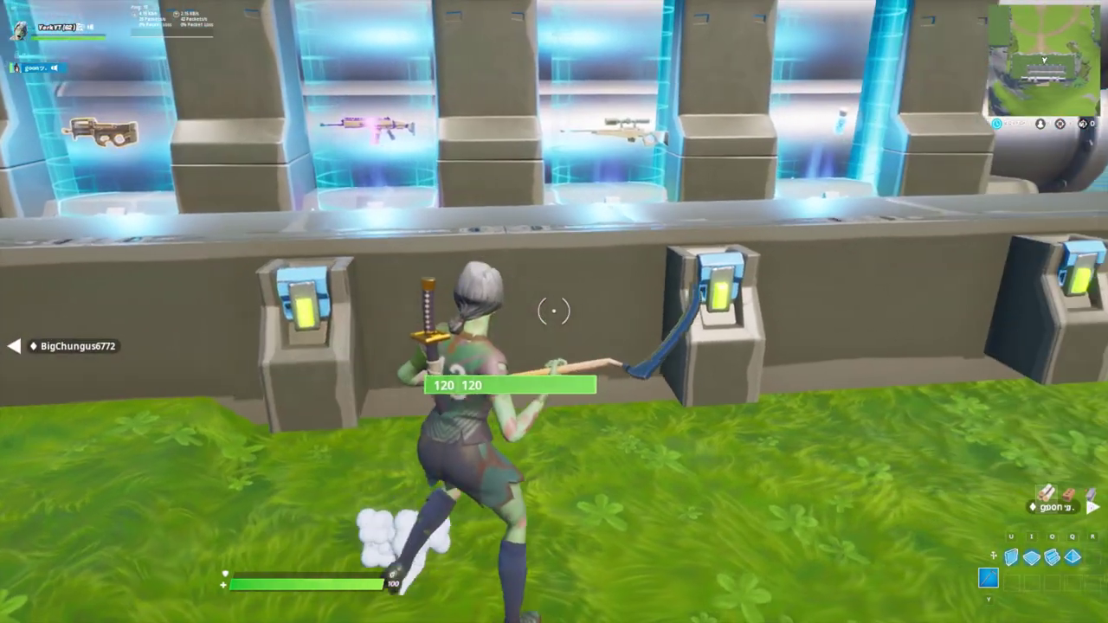